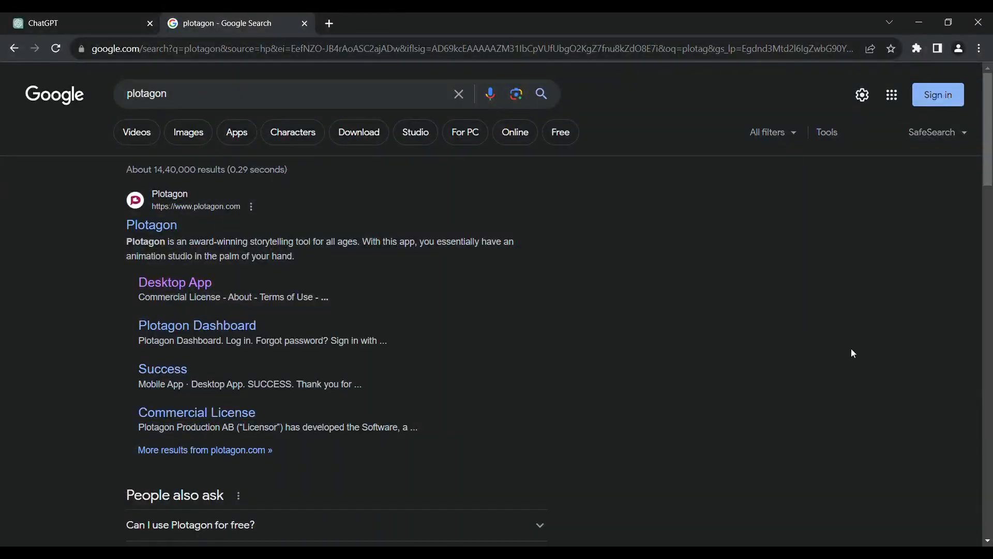
Step: Open the Plotagon website from the search results and go to its Desktop App page
{"action": "left_click", "coordinate": [154, 225]}
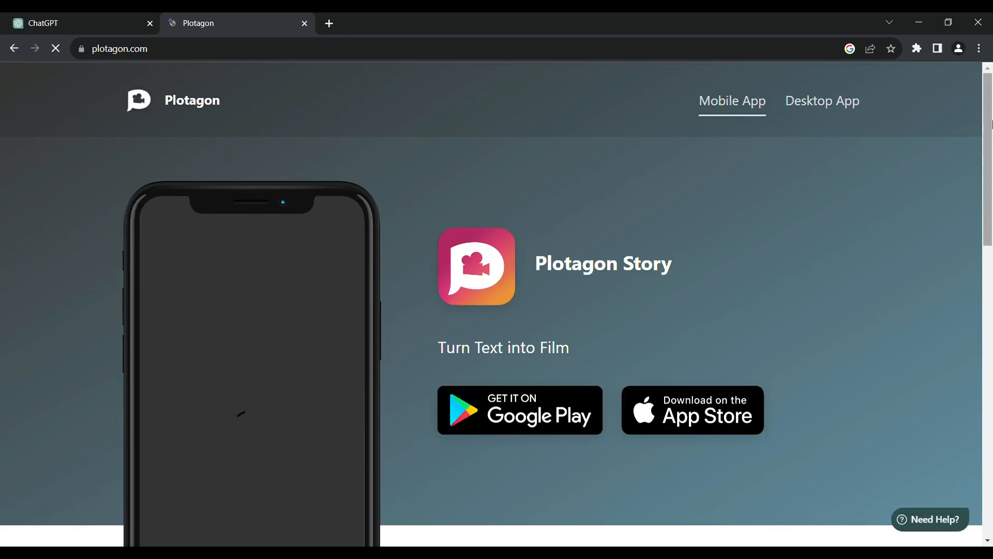
{"action": "left_click_drag", "start_coordinate": [990, 124], "coordinate": [990, 346]}
{"action": "scroll", "coordinate": [820, 118], "scroll_direction": "up", "scroll_amount": 10}
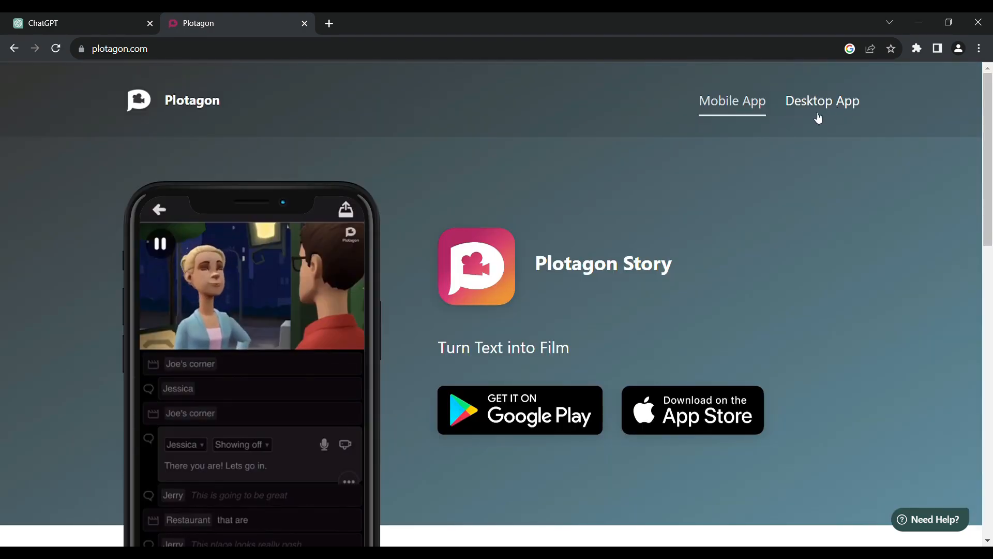
{"action": "left_click", "coordinate": [817, 110]}
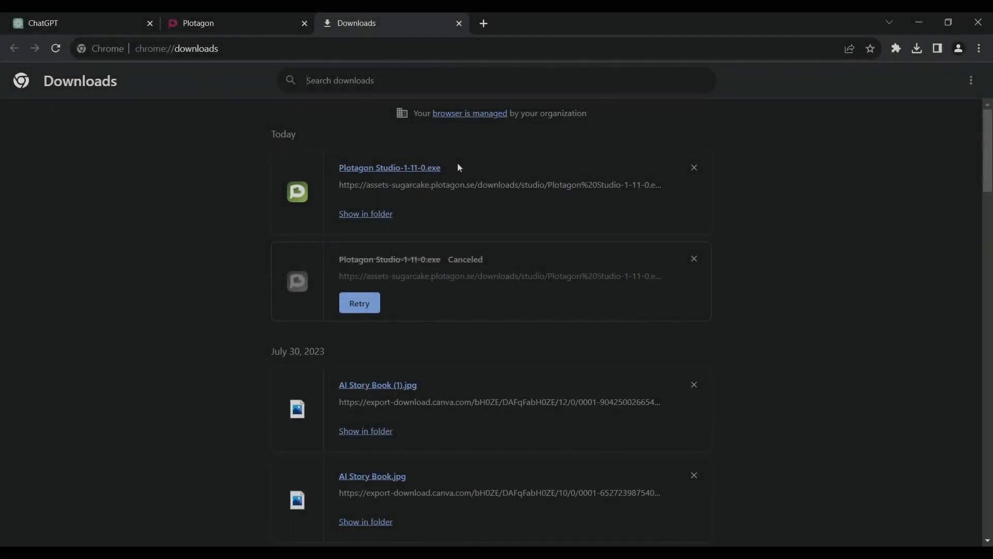
Step: Check the Plotagon Studio-1-11-0.exe installer in the browser's download list and close the list
{"action": "left_click_drag", "start_coordinate": [457, 168], "coordinate": [376, 161]}
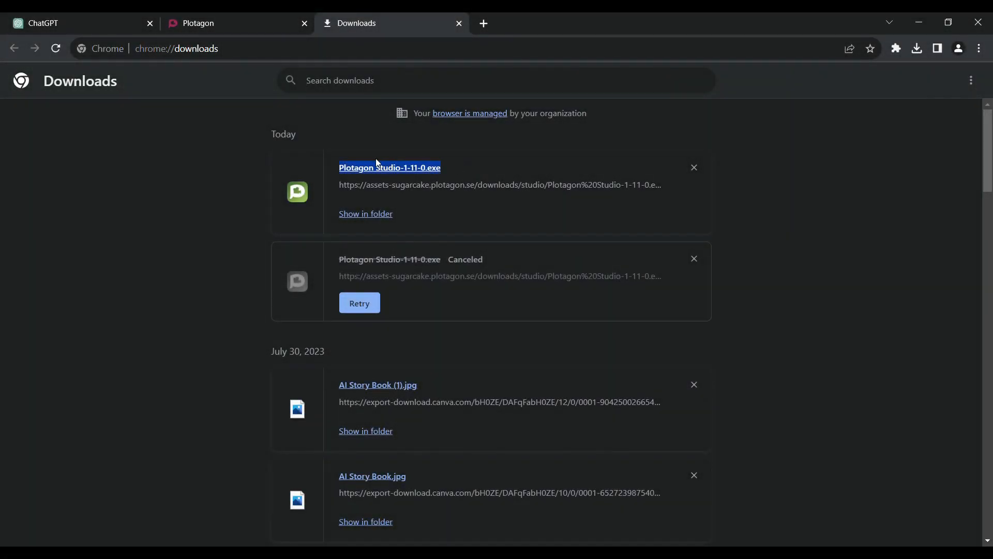
{"action": "left_click", "coordinate": [448, 166]}
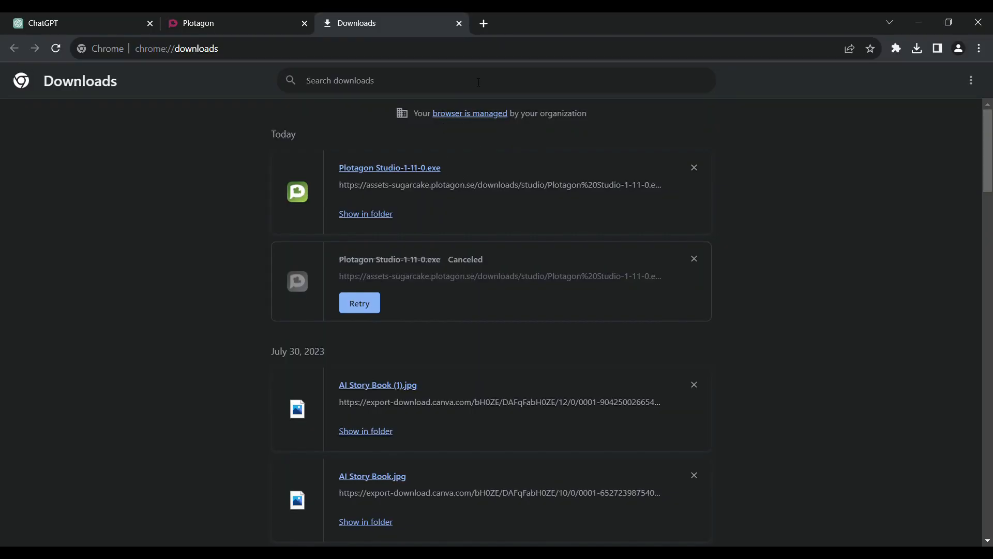
{"action": "left_click", "coordinate": [459, 23]}
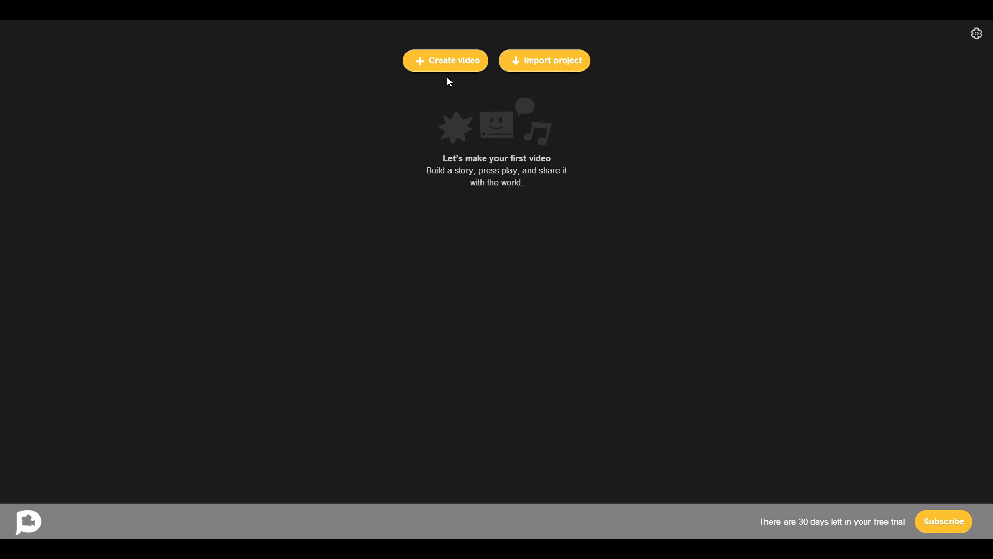
Step: In Plotagon Studio, create a new video and add a scene set in the Train compartment
{"action": "left_click", "coordinate": [438, 59]}
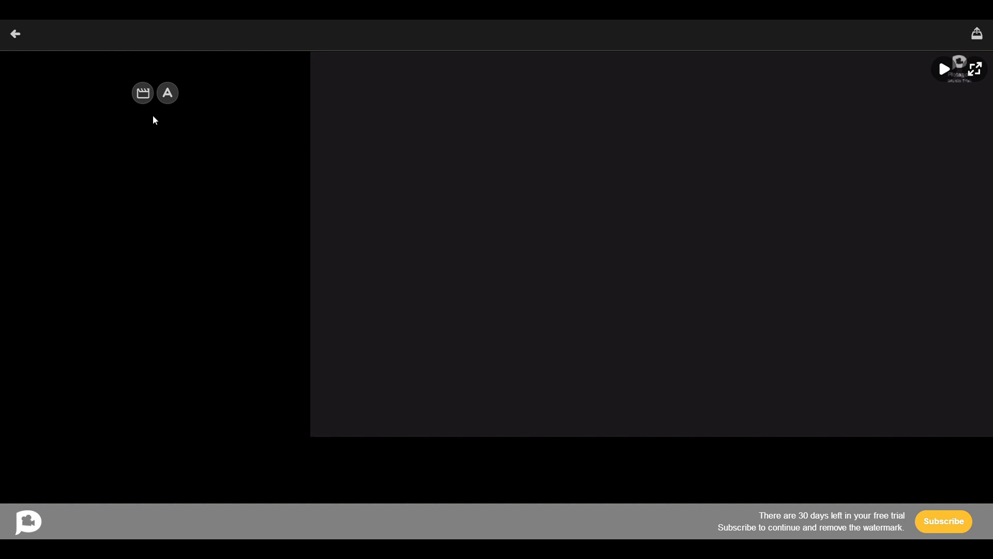
{"action": "left_click", "coordinate": [144, 95]}
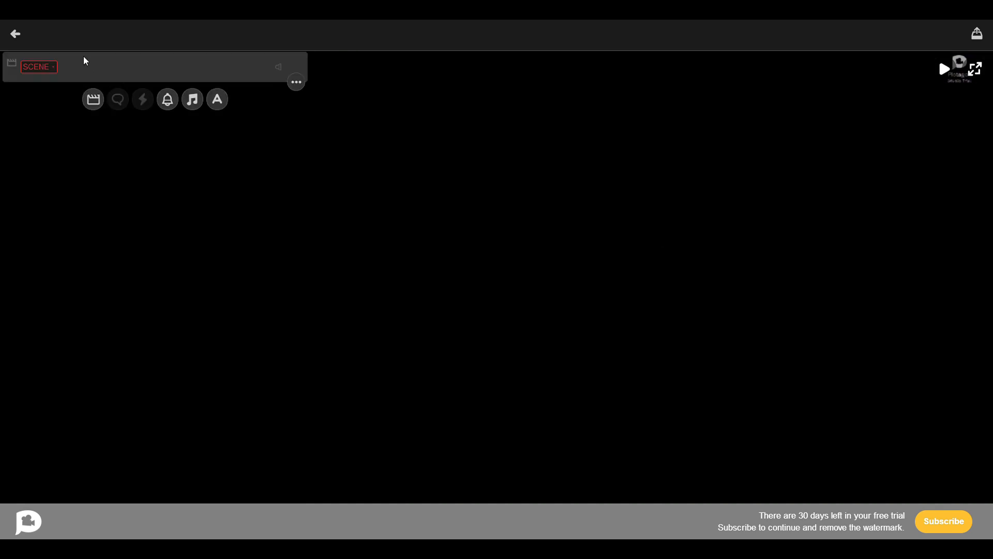
{"action": "left_click", "coordinate": [52, 72]}
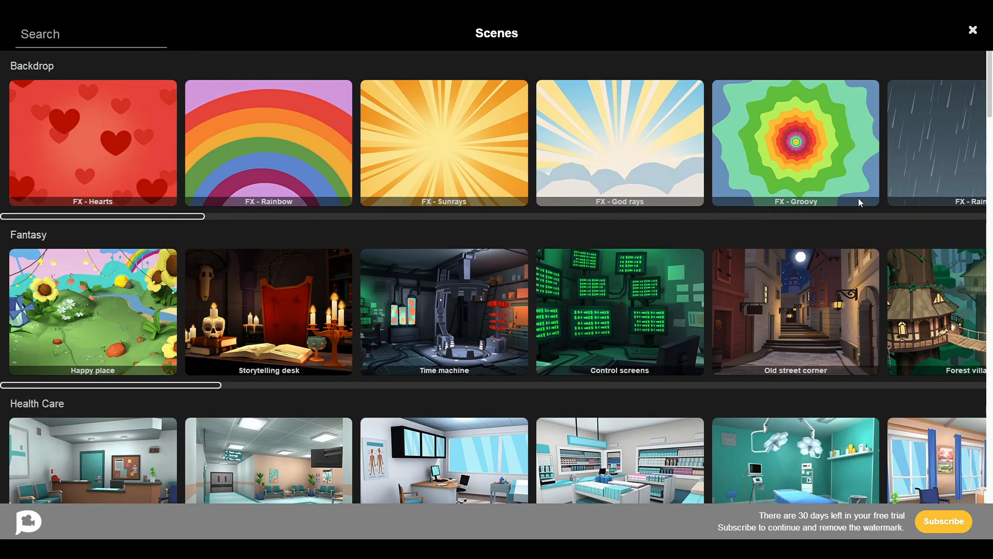
{"action": "left_click_drag", "start_coordinate": [991, 131], "coordinate": [990, 243]}
{"action": "scroll", "coordinate": [637, 404], "scroll_direction": "down", "scroll_amount": 20}
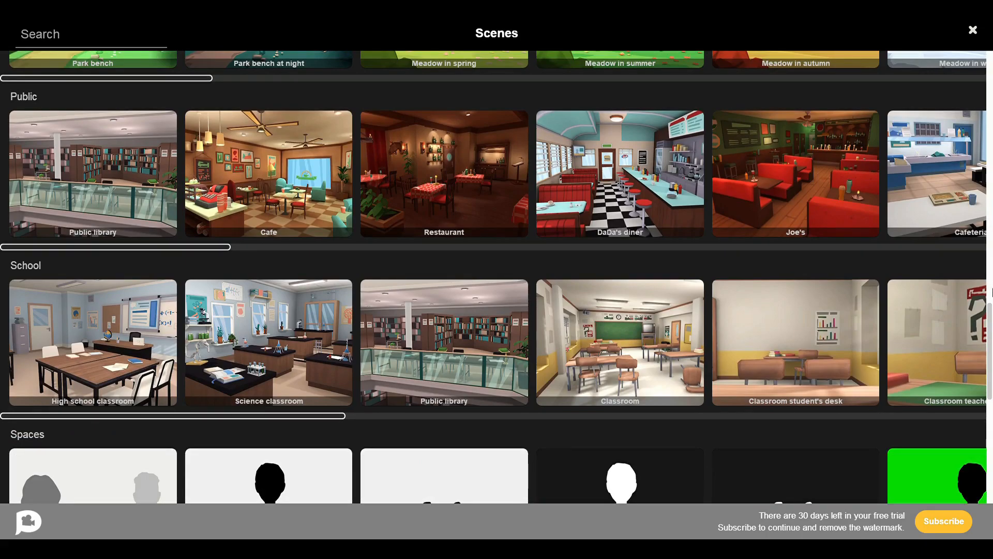
{"action": "scroll", "coordinate": [635, 399], "scroll_direction": "right", "scroll_amount": 5}
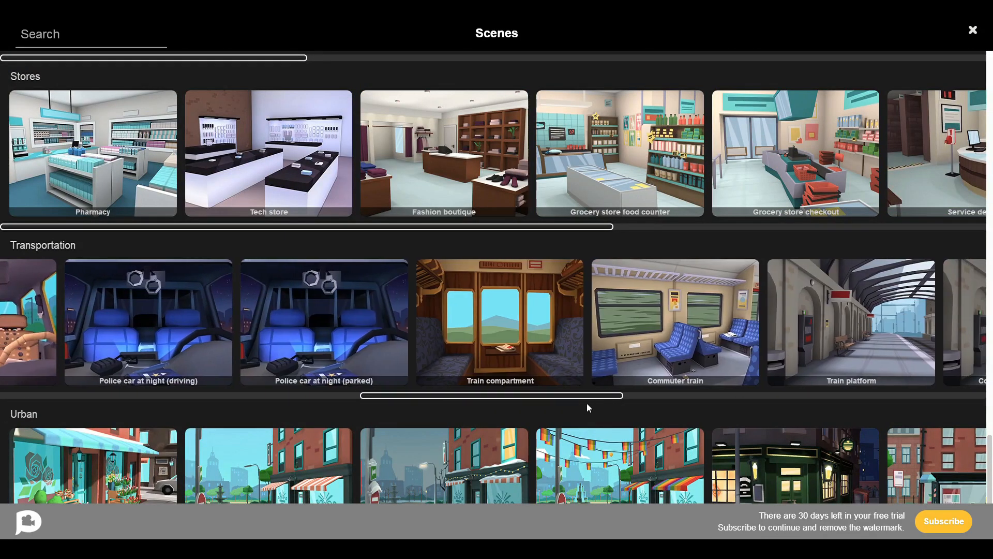
{"action": "left_click", "coordinate": [440, 314]}
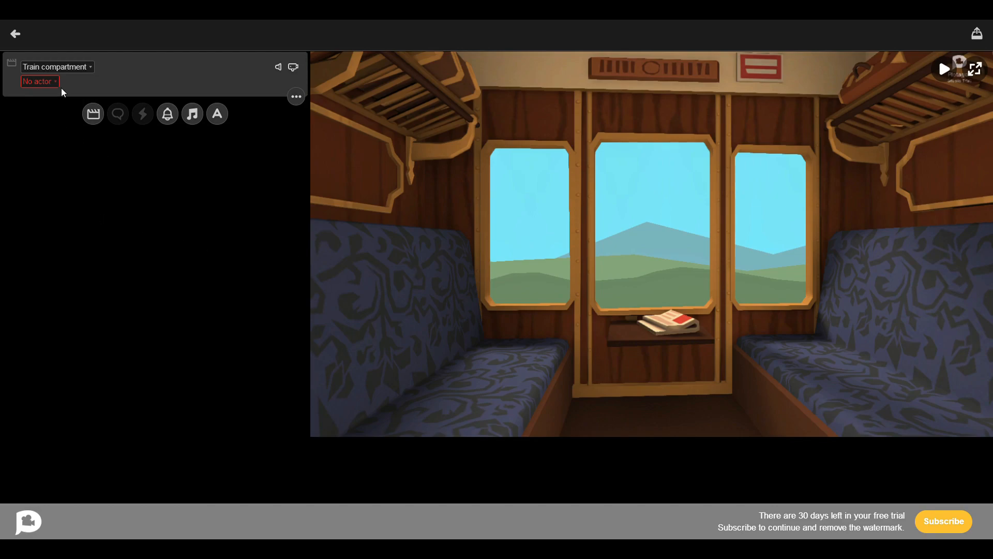
Step: Start a new custom character for the scene's empty actor slot and make it female
{"action": "left_click", "coordinate": [45, 87]}
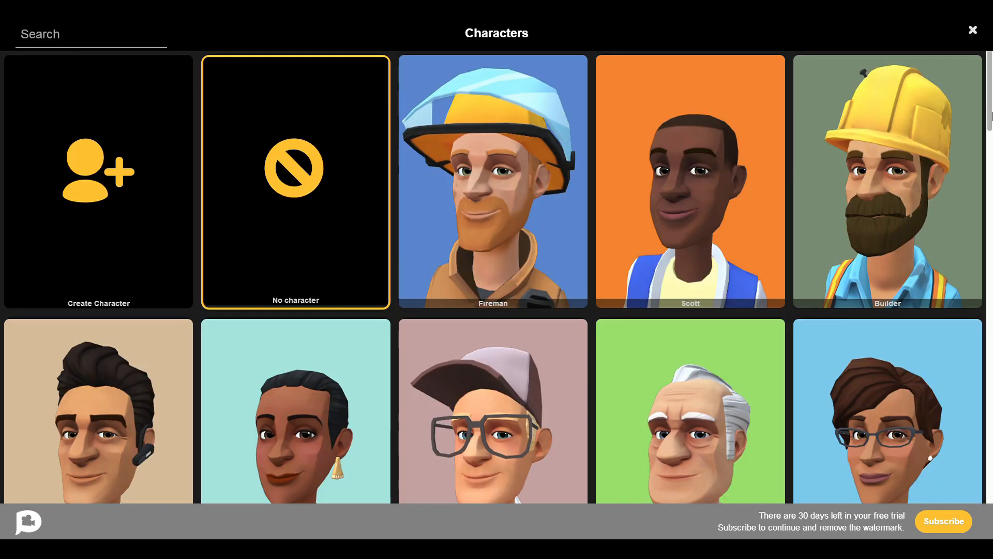
{"action": "left_click_drag", "start_coordinate": [992, 95], "coordinate": [991, 57]}
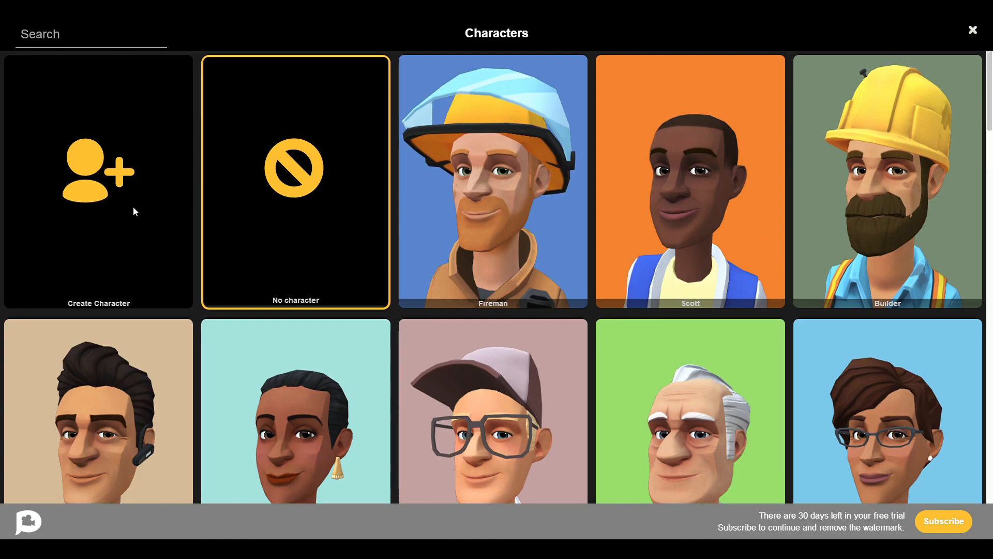
{"action": "left_click", "coordinate": [119, 182]}
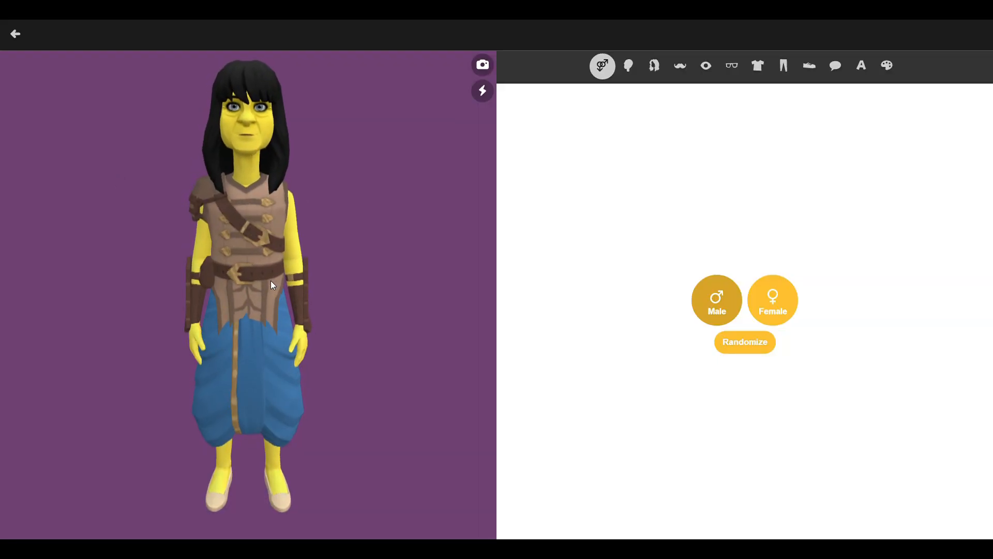
{"action": "left_click_drag", "start_coordinate": [266, 284], "coordinate": [317, 252]}
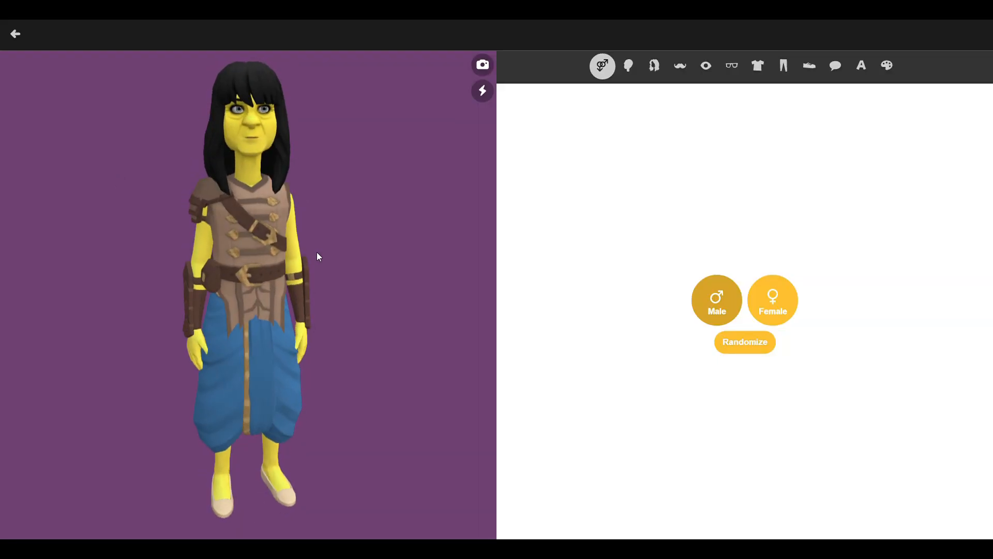
{"action": "left_click", "coordinate": [772, 304]}
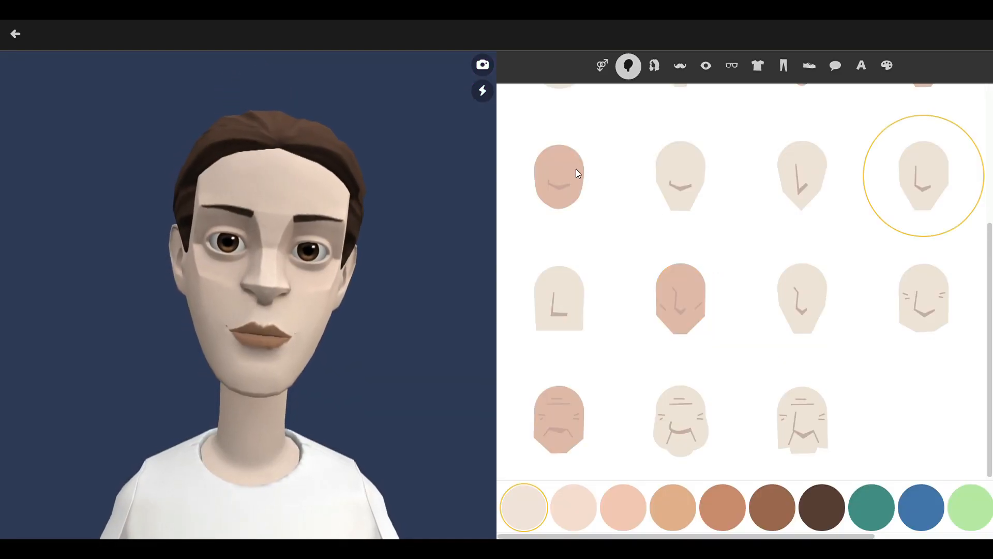
Step: Choose a new head shape for the female character and set the lightest skin tone
{"action": "left_click", "coordinate": [592, 295]}
{"action": "left_click_drag", "start_coordinate": [989, 362], "coordinate": [990, 436]}
{"action": "left_click", "coordinate": [558, 290]}
{"action": "left_click", "coordinate": [524, 507]}
Step: Give the character the side-swept shoulder-length hairstyle in black, with blue eyes and small stud earrings
{"action": "left_click", "coordinate": [681, 430]}
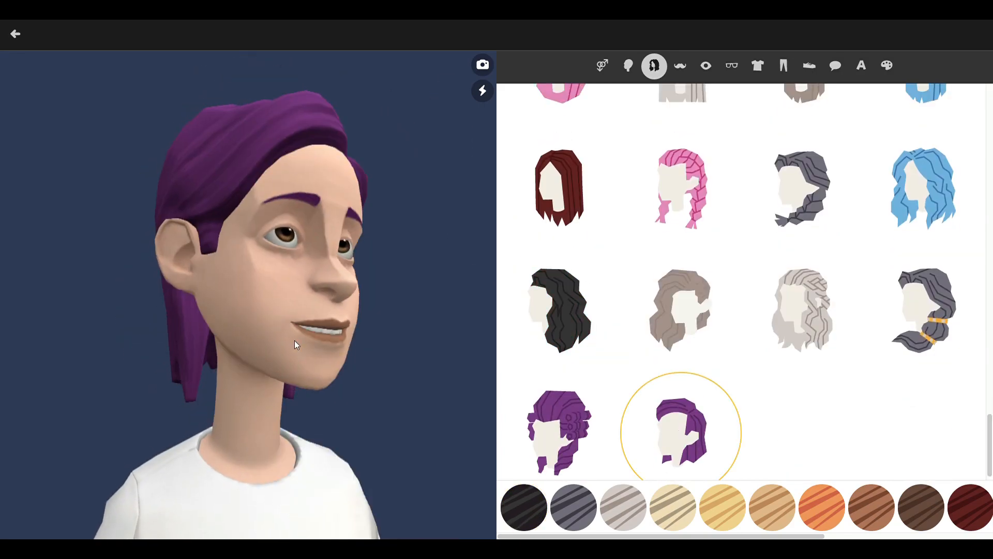
{"action": "left_click", "coordinate": [524, 507]}
{"action": "left_click", "coordinate": [680, 66]}
{"action": "left_click_drag", "start_coordinate": [989, 310], "coordinate": [991, 377]}
{"action": "left_click", "coordinate": [706, 66]}
{"action": "left_click", "coordinate": [731, 66]}
Step: Try several tops on the character, including the blue corset, and choose the black-and-white polka-dot off-shoulder top
{"action": "left_click", "coordinate": [757, 65]}
{"action": "left_click_drag", "start_coordinate": [990, 101], "coordinate": [989, 155]}
{"action": "left_click", "coordinate": [680, 179]}
{"action": "left_click", "coordinate": [923, 178]}
{"action": "left_click", "coordinate": [802, 178]}
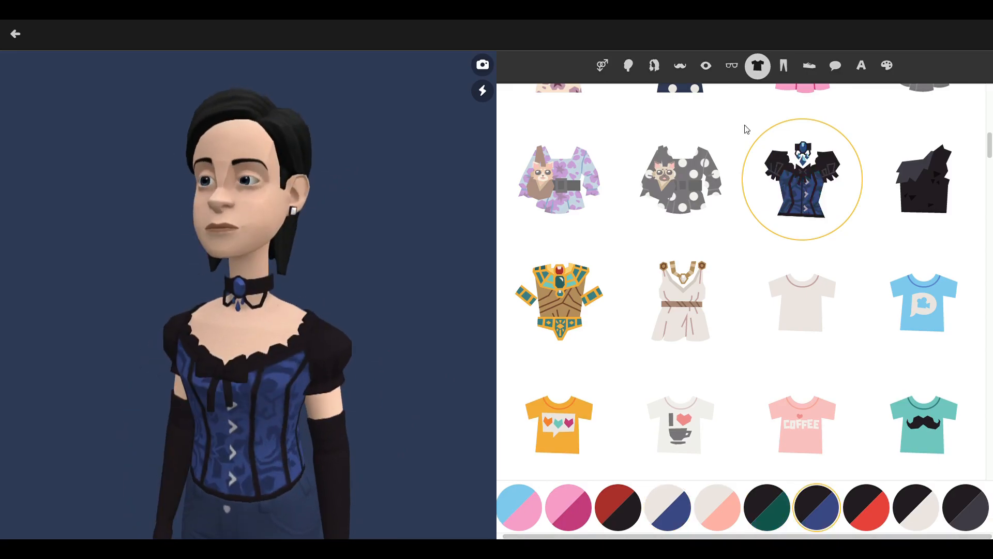
{"action": "scroll", "coordinate": [983, 177], "scroll_direction": "up", "scroll_amount": 3}
{"action": "left_click", "coordinate": [680, 168]}
Step: Dress the character in black ripped jeans and beige heeled shoes
{"action": "left_click", "coordinate": [784, 66]}
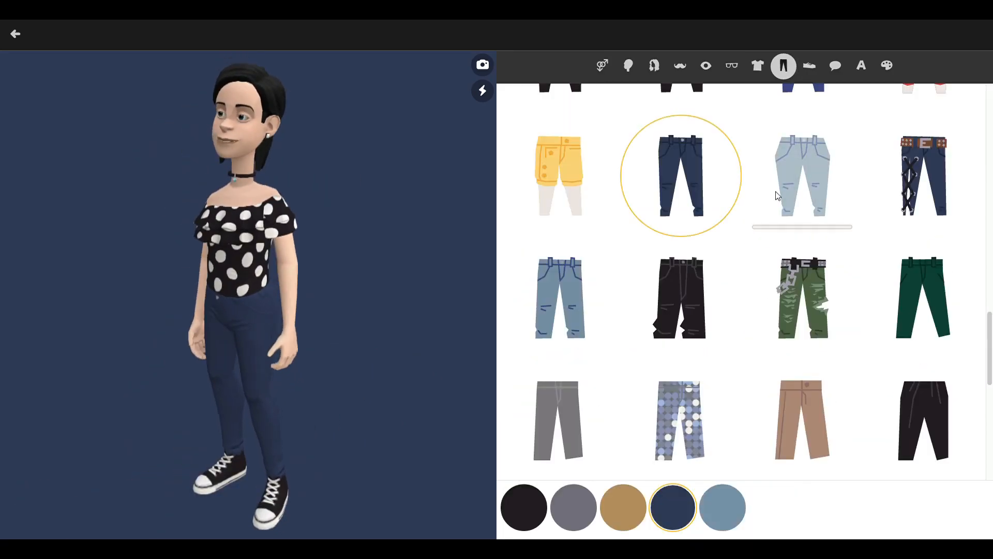
{"action": "left_click", "coordinate": [775, 195]}
{"action": "scroll", "coordinate": [776, 196], "scroll_direction": "down", "scroll_amount": 2}
{"action": "left_click", "coordinate": [624, 507]}
{"action": "left_click", "coordinate": [524, 507]}
{"action": "left_click", "coordinate": [810, 66]}
{"action": "left_click", "coordinate": [801, 176]}
{"action": "left_click", "coordinate": [923, 173]}
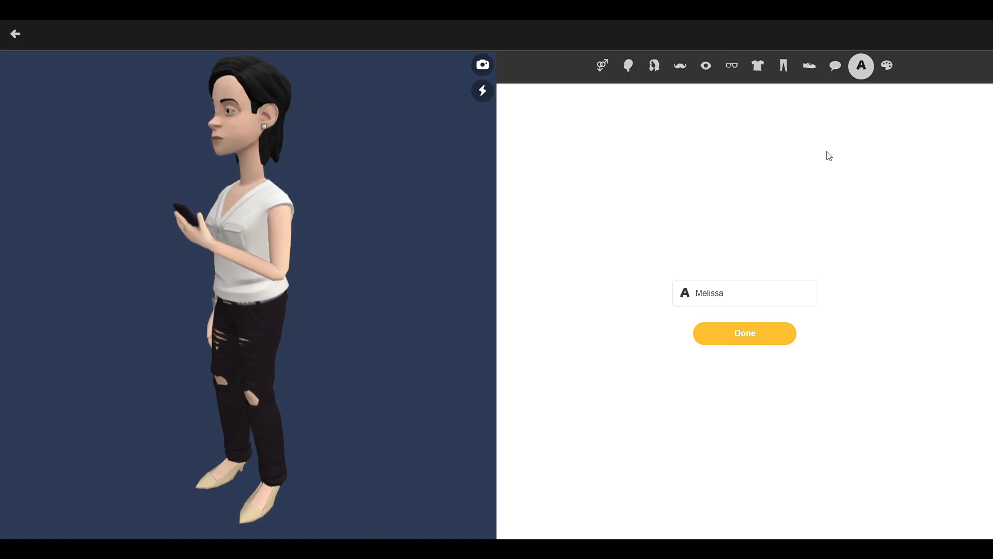
Step: Rename the female character Tara and finish creating her
{"action": "left_click_drag", "start_coordinate": [753, 291], "coordinate": [677, 291]}
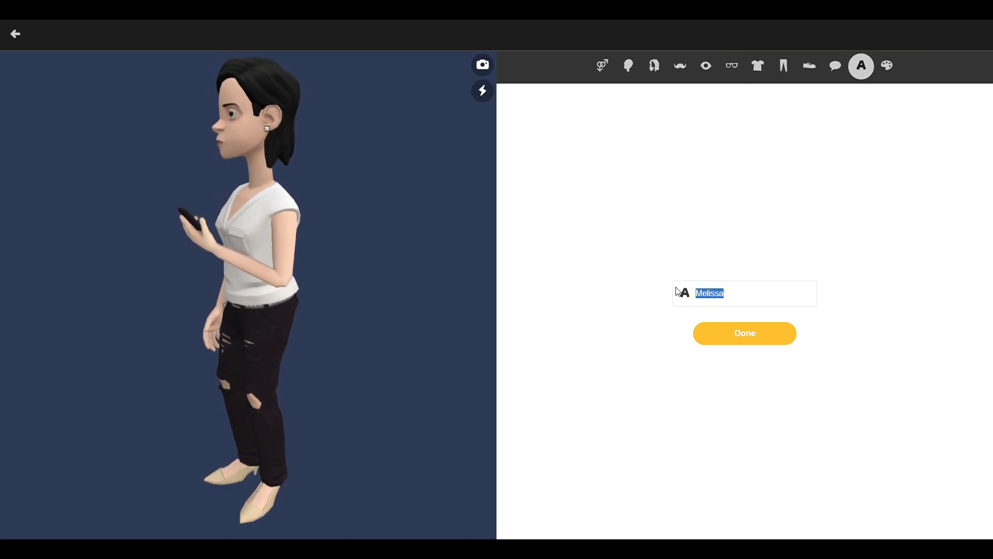
{"action": "key", "text": "BackSpace"}
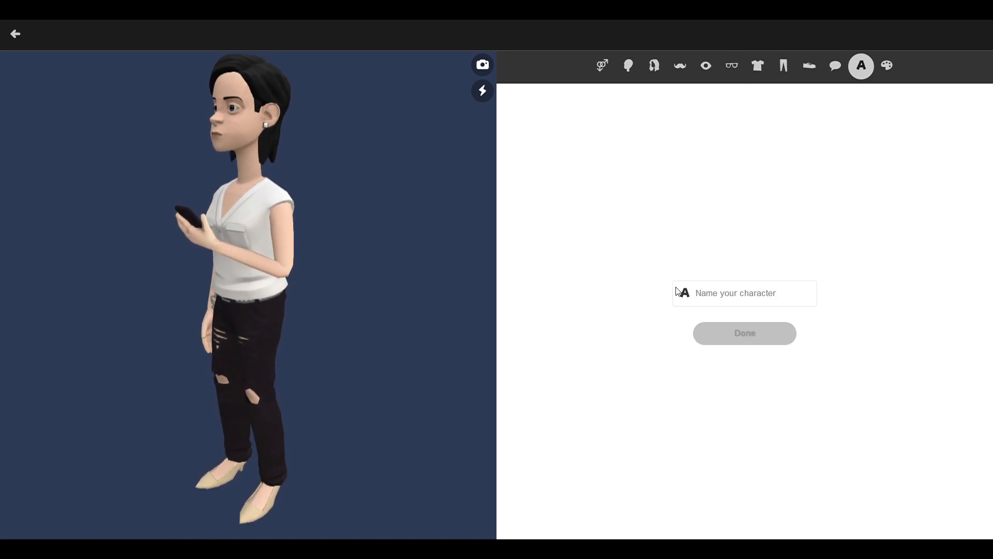
{"action": "type", "text": "Tara"}
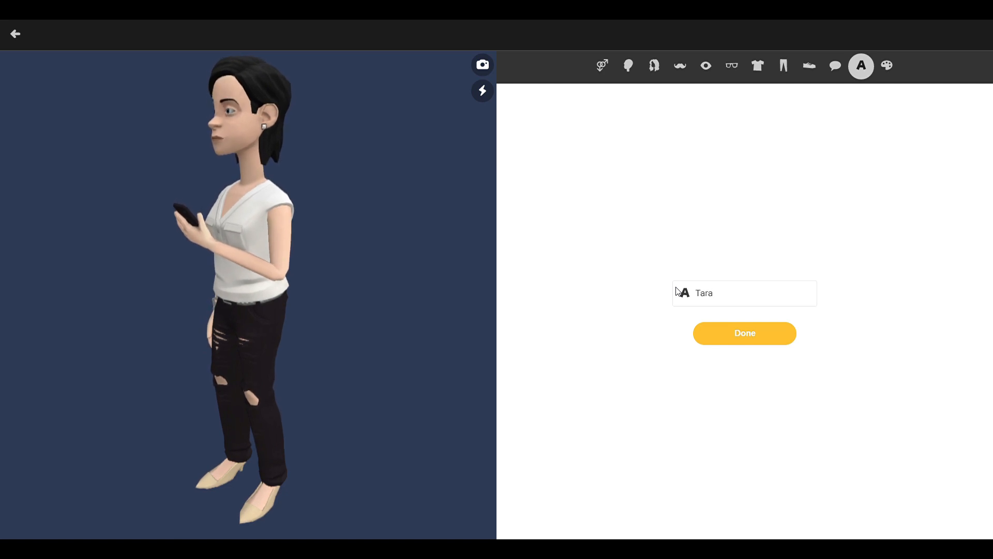
{"action": "left_click", "coordinate": [764, 329]}
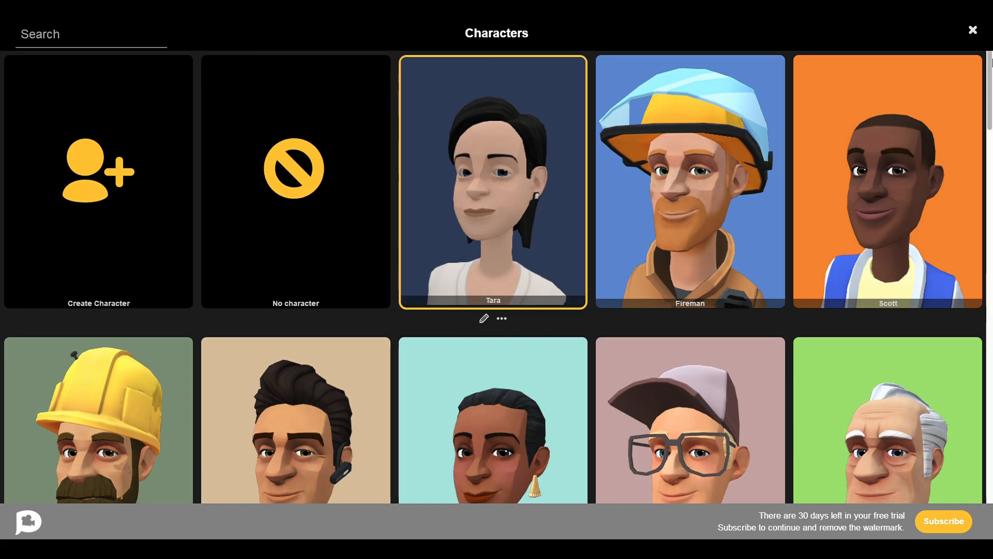
Step: Create a second custom character, a male named John with black hair, a goatee and glasses
{"action": "left_click", "coordinate": [123, 178]}
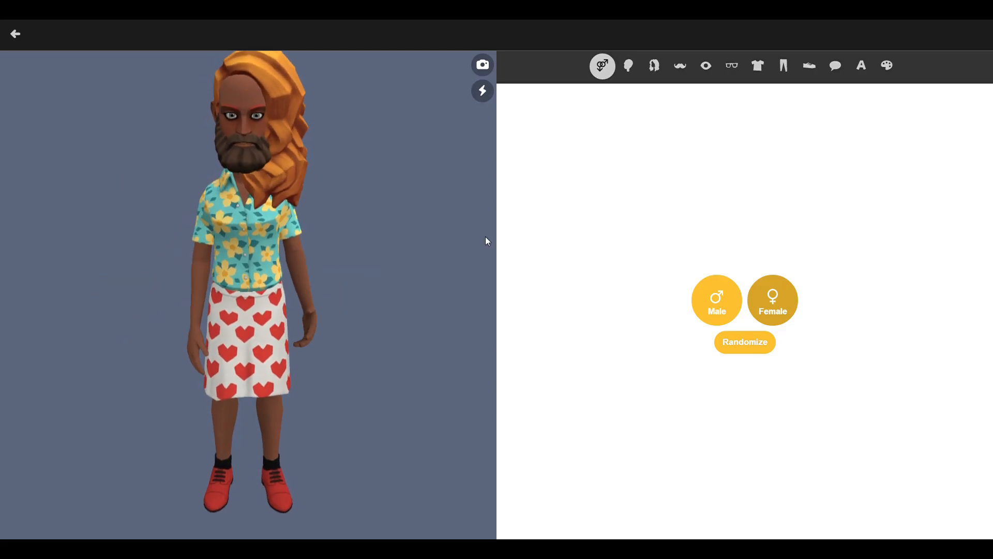
{"action": "left_click", "coordinate": [720, 293]}
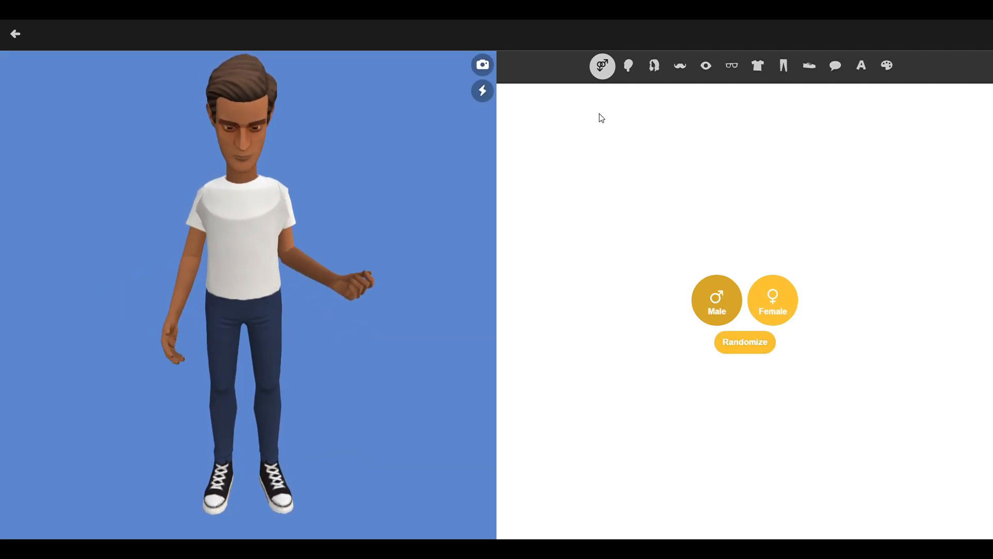
{"action": "left_click", "coordinate": [631, 66]}
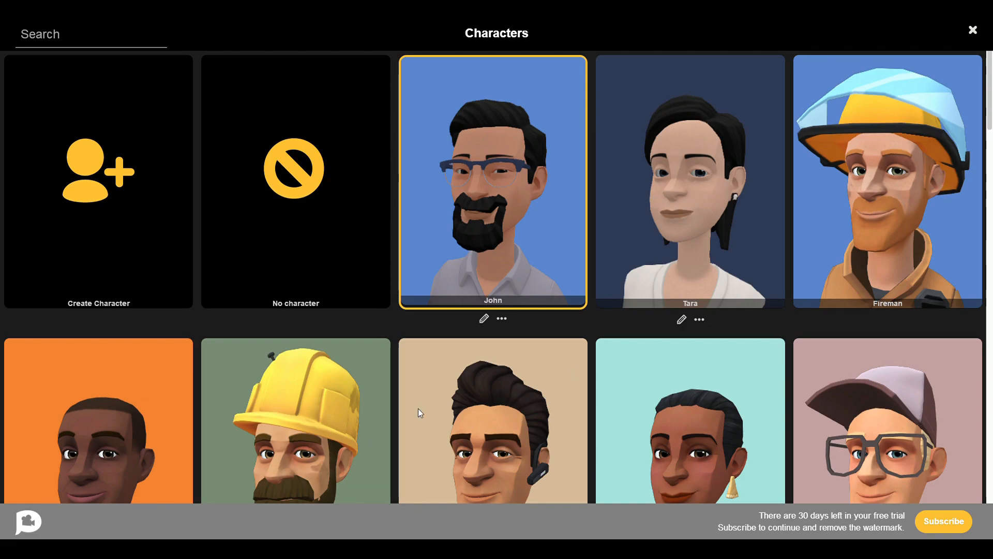
{"action": "left_click", "coordinate": [673, 209]}
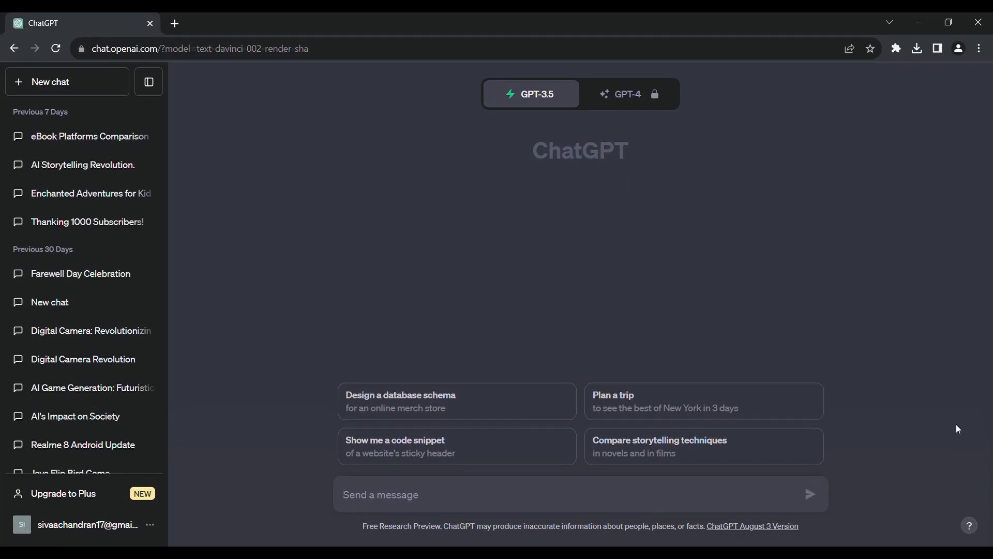
Step: In ChatGPT, submit the prompt "write a short conversation between a boy and girl in a train compartment"
{"action": "type", "text": "write a shortconversation between a boy and girl in a train compartment"}
{"action": "left_click", "coordinate": [385, 495]}
{"action": "type", "text": "n"}
{"action": "key", "text": "Left"}
{"action": "key", "text": "Left"}
{"action": "key", "text": "Left"}
{"action": "type", "text": "short"}
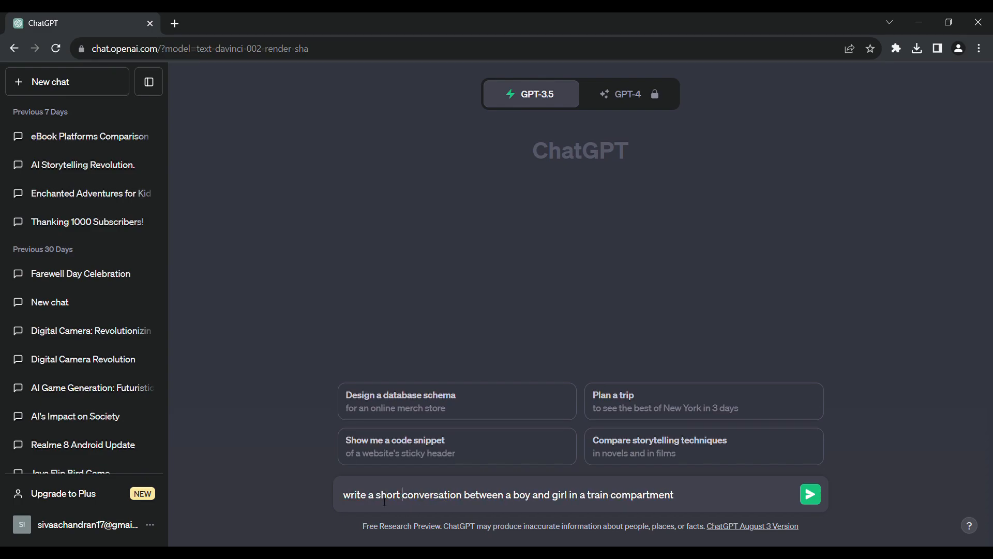
{"action": "left_click", "coordinate": [811, 495]}
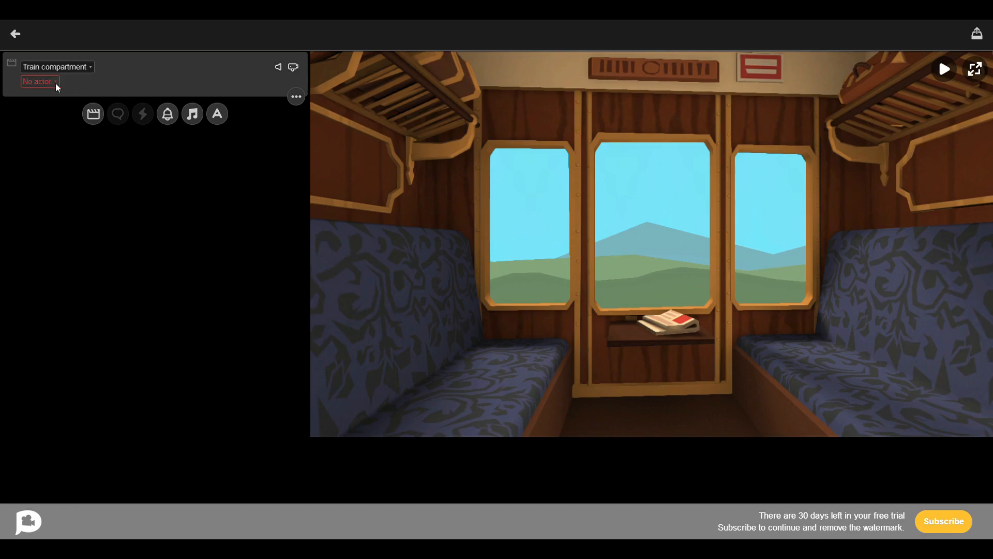
Step: Back in Plotagon Studio, cast John as the first actor and Tara as the second actor in the Train compartment scene
{"action": "left_click", "coordinate": [40, 81]}
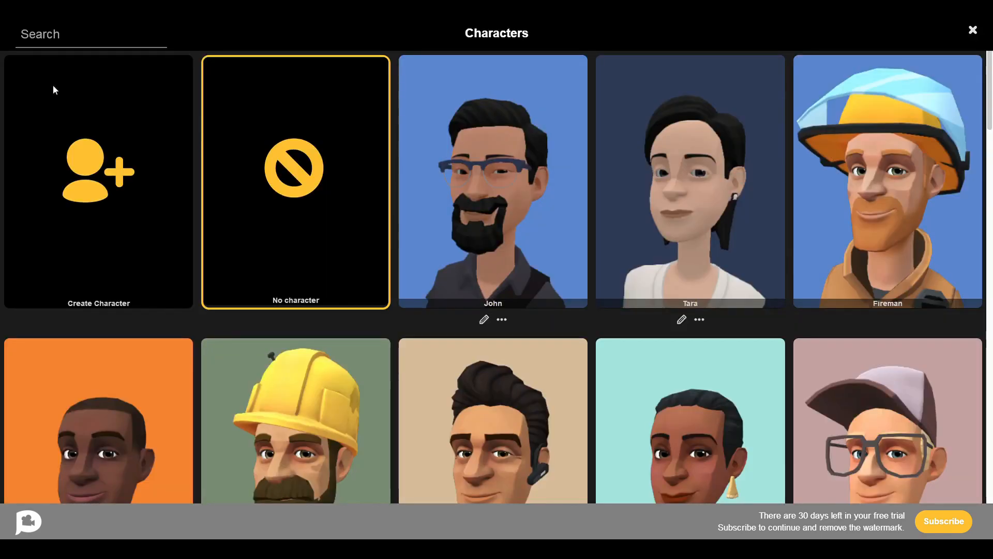
{"action": "left_click", "coordinate": [503, 198]}
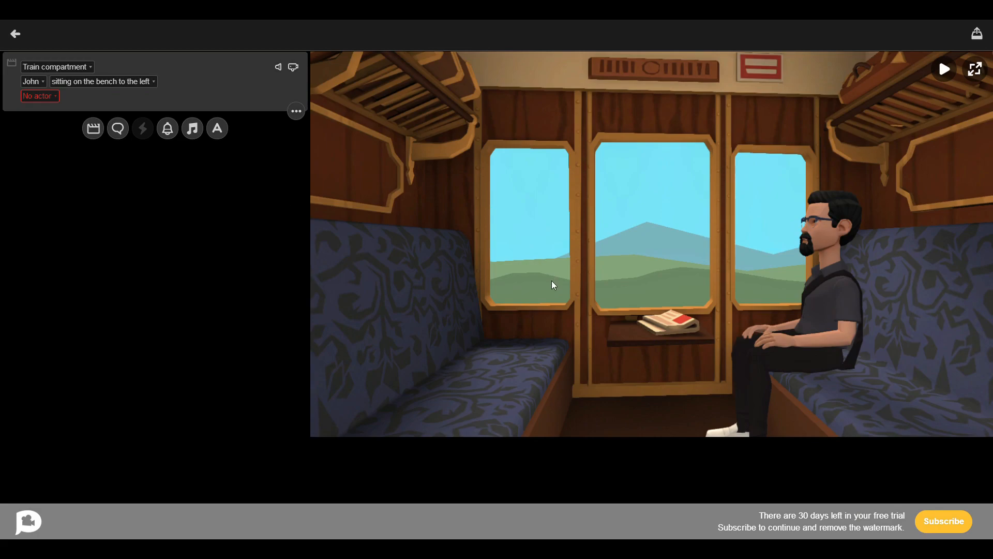
{"action": "left_click", "coordinate": [53, 98]}
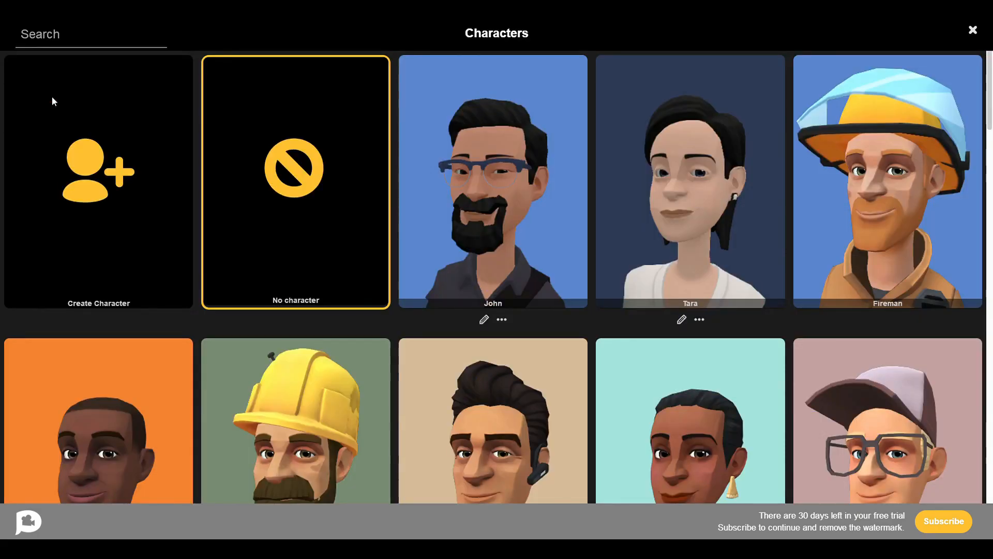
{"action": "left_click", "coordinate": [629, 191]}
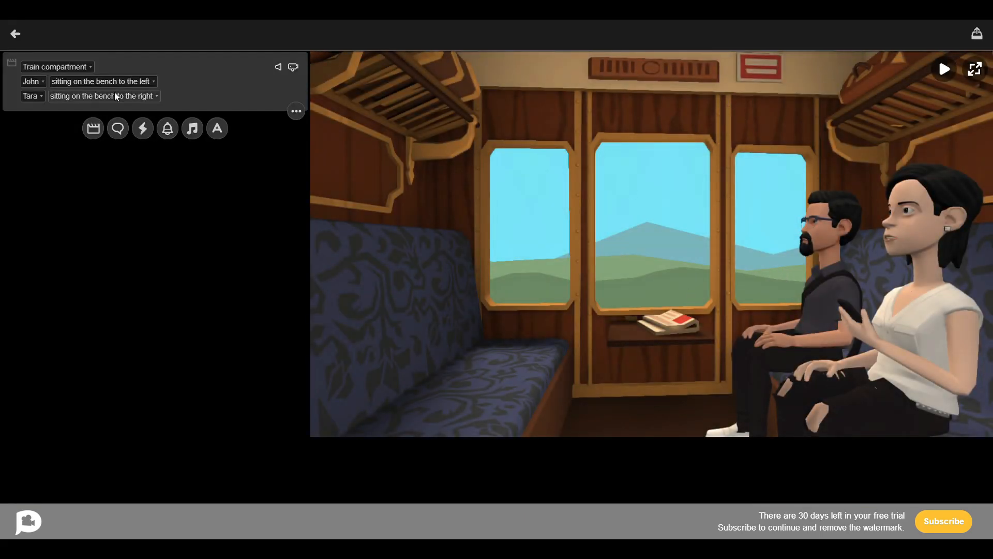
Step: Seat John on the opposite bench (right) and Tara on the bench (left) in the Train compartment scene
{"action": "left_click", "coordinate": [74, 82]}
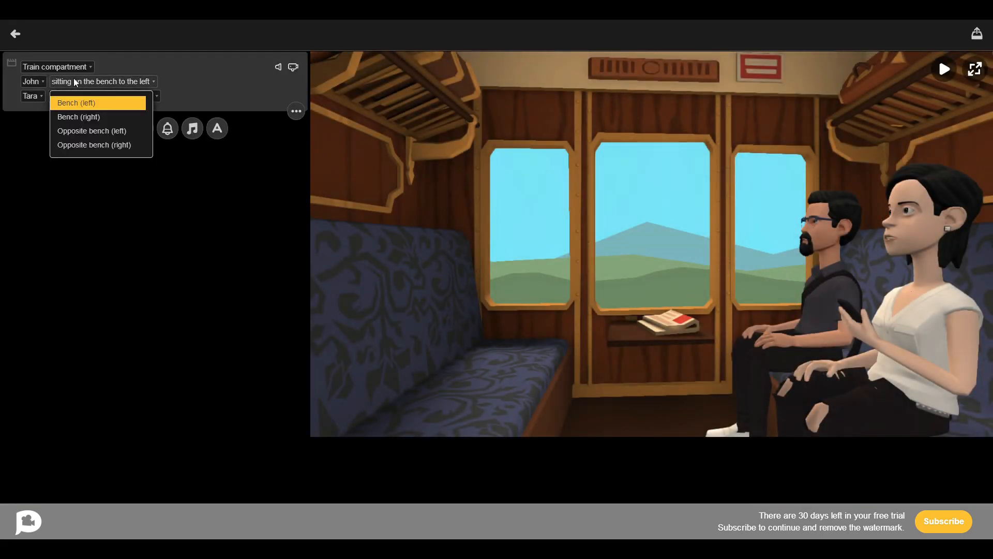
{"action": "left_click", "coordinate": [104, 128]}
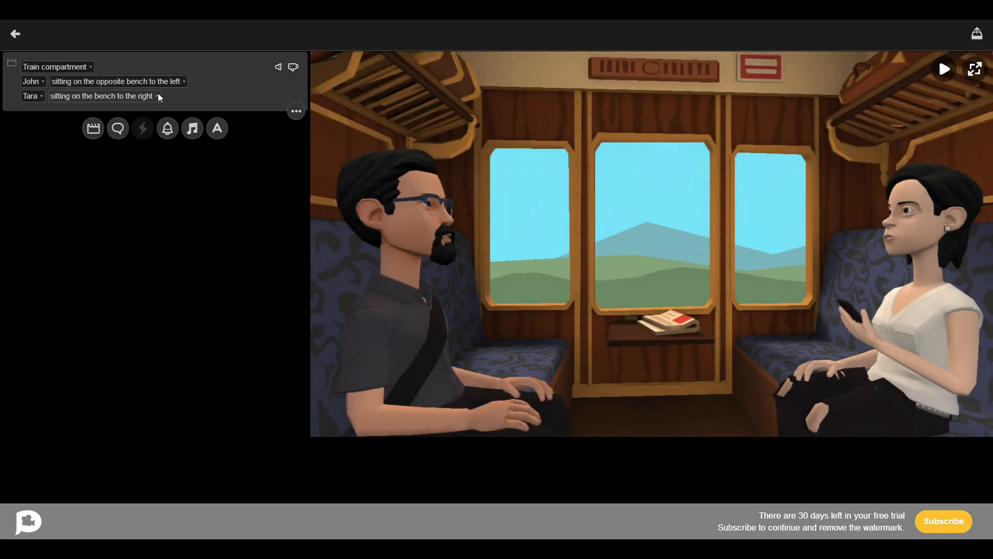
{"action": "left_click", "coordinate": [122, 96]}
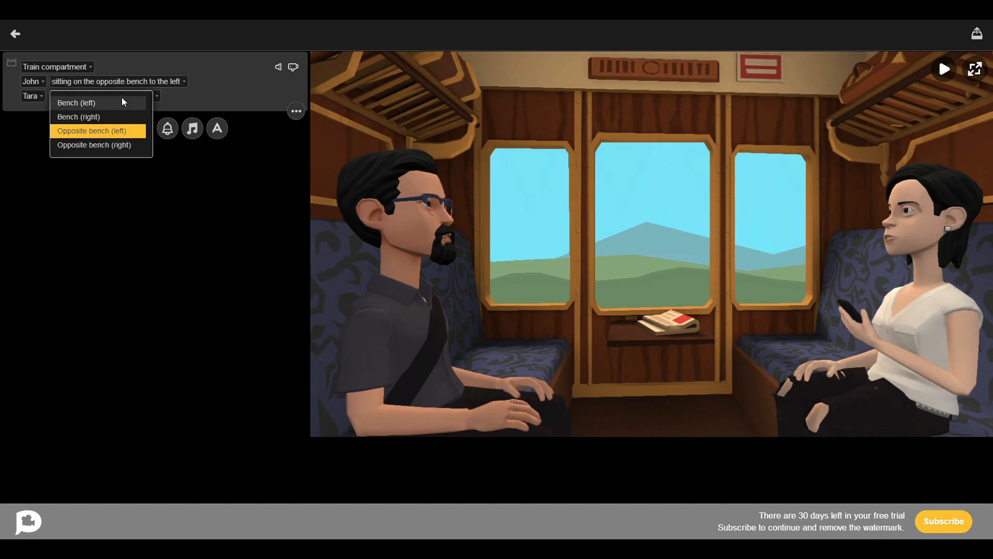
{"action": "left_click", "coordinate": [104, 144]}
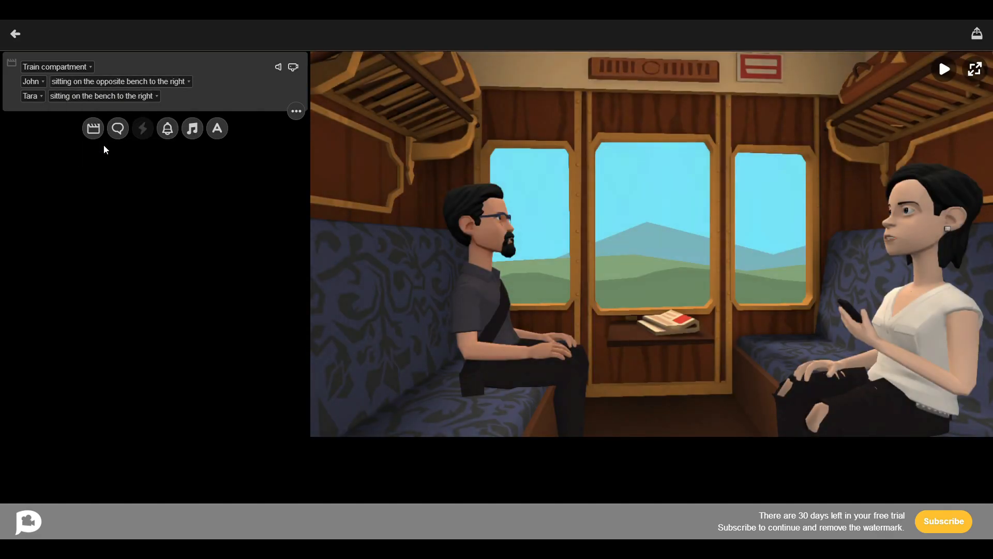
{"action": "left_click", "coordinate": [129, 99]}
{"action": "left_click", "coordinate": [91, 115]}
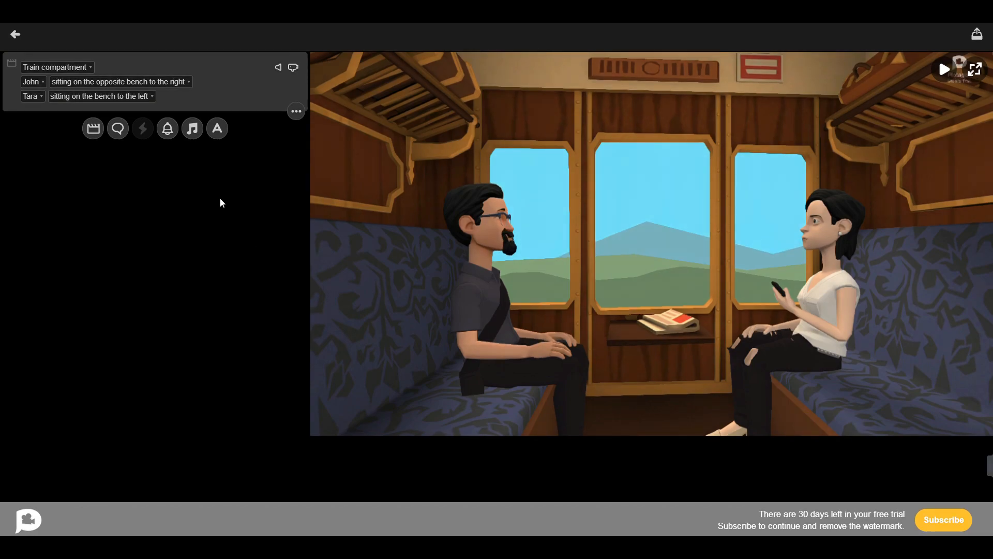
Step: Add a dialogue line for John, copying the self-introduction from ChatGPT that ends "Travelling to visit my grandparents. What about you?"
{"action": "left_click", "coordinate": [118, 129]}
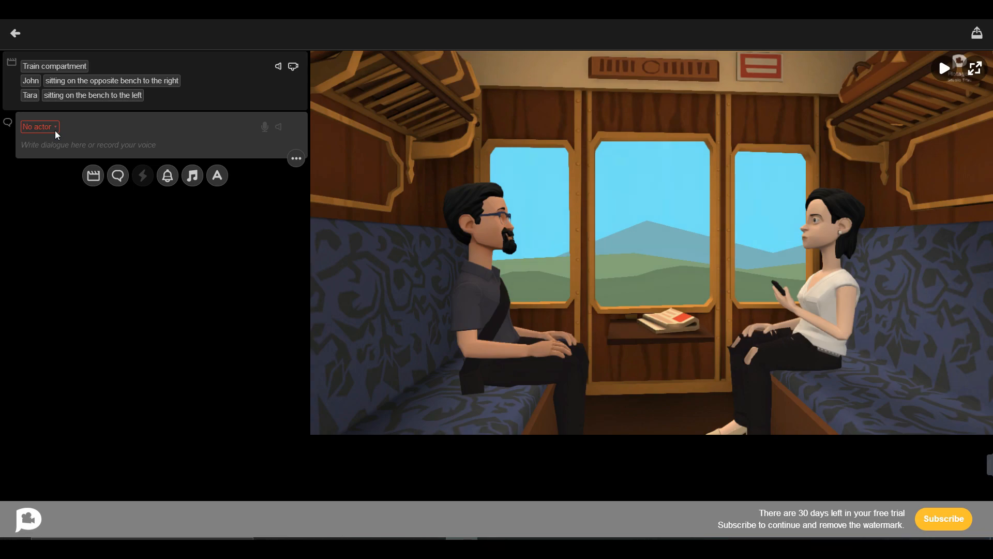
{"action": "left_click", "coordinate": [55, 130]}
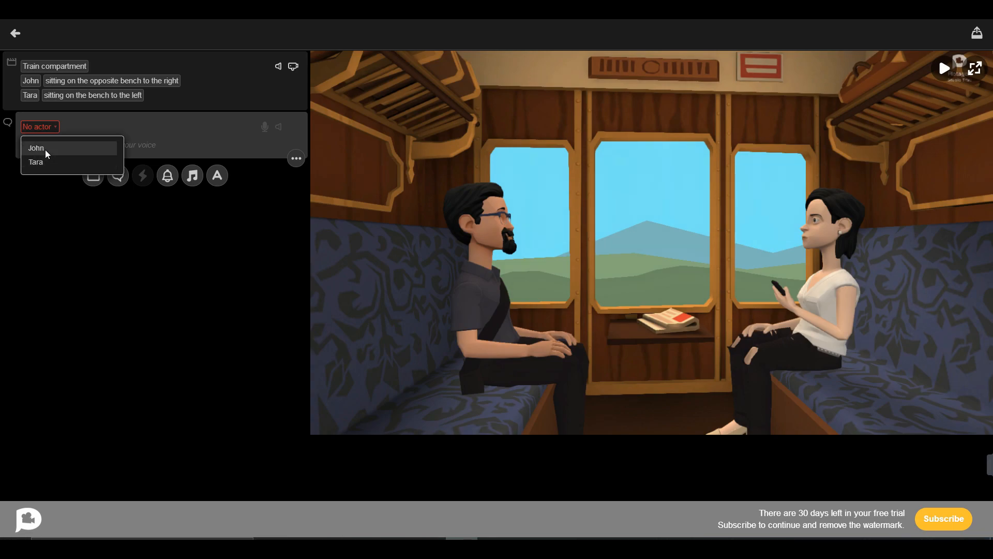
{"action": "left_click", "coordinate": [45, 149]}
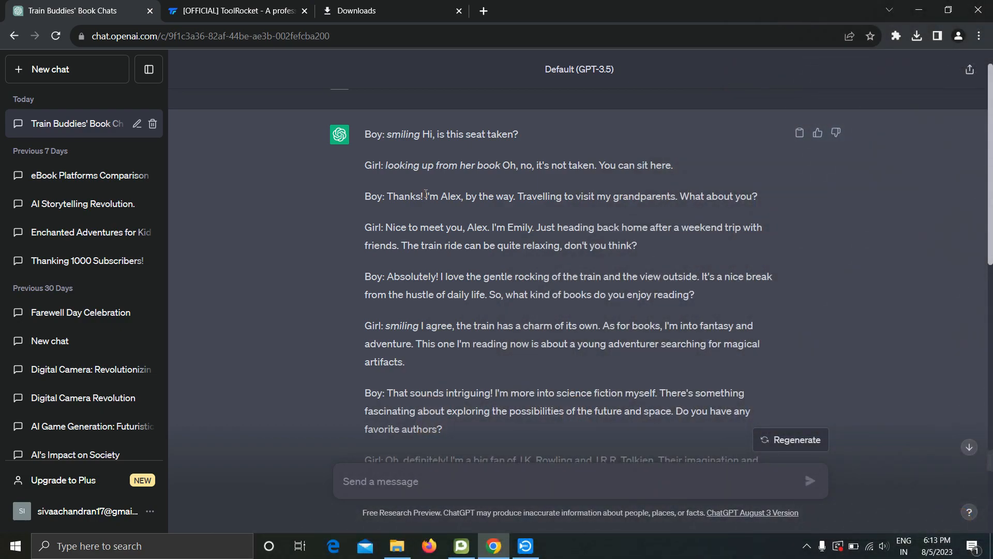
{"action": "left_click_drag", "start_coordinate": [465, 202], "coordinate": [767, 190]}
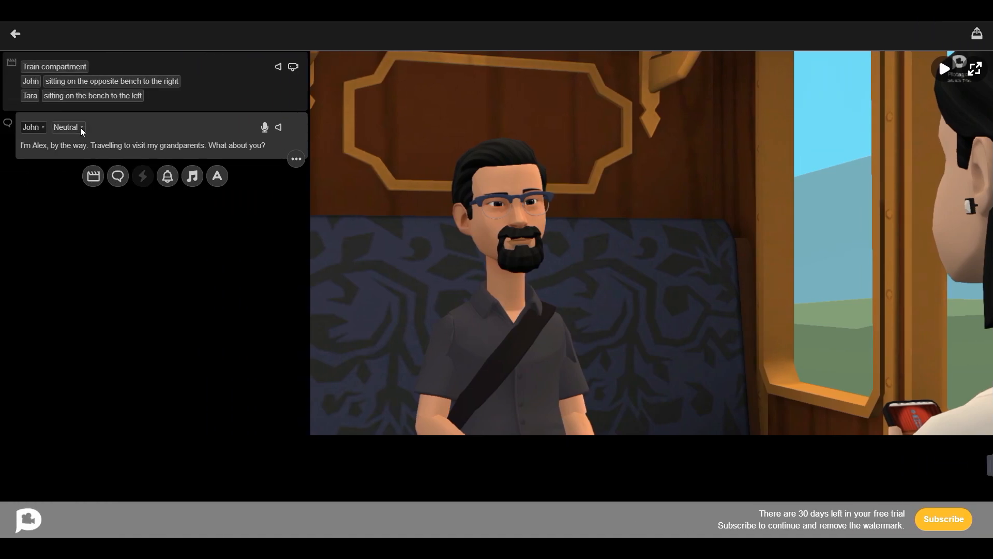
Step: Set the expression of John's dialogue line to Happy
{"action": "left_click", "coordinate": [81, 128]}
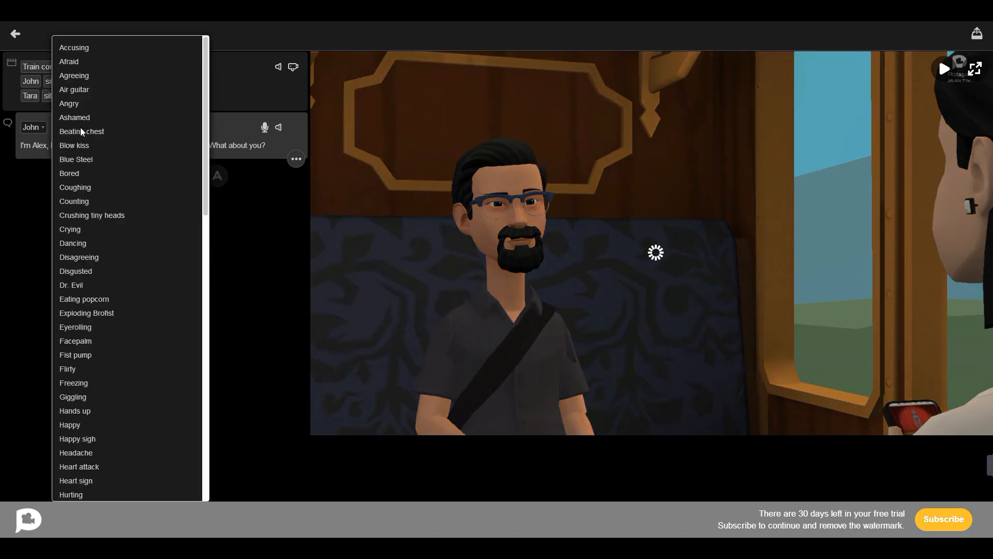
{"action": "scroll", "coordinate": [198, 222], "scroll_direction": "down", "scroll_amount": 10}
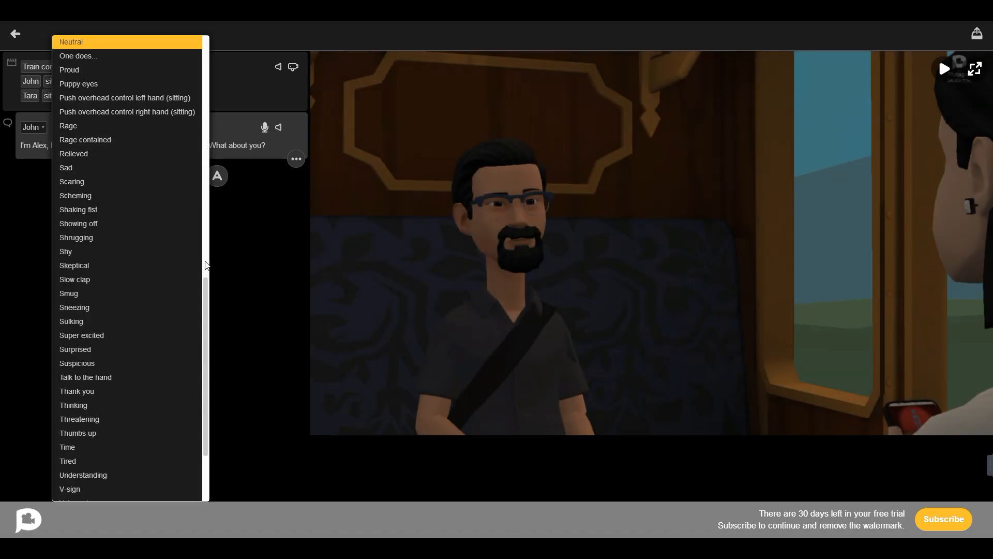
{"action": "left_click", "coordinate": [205, 266]}
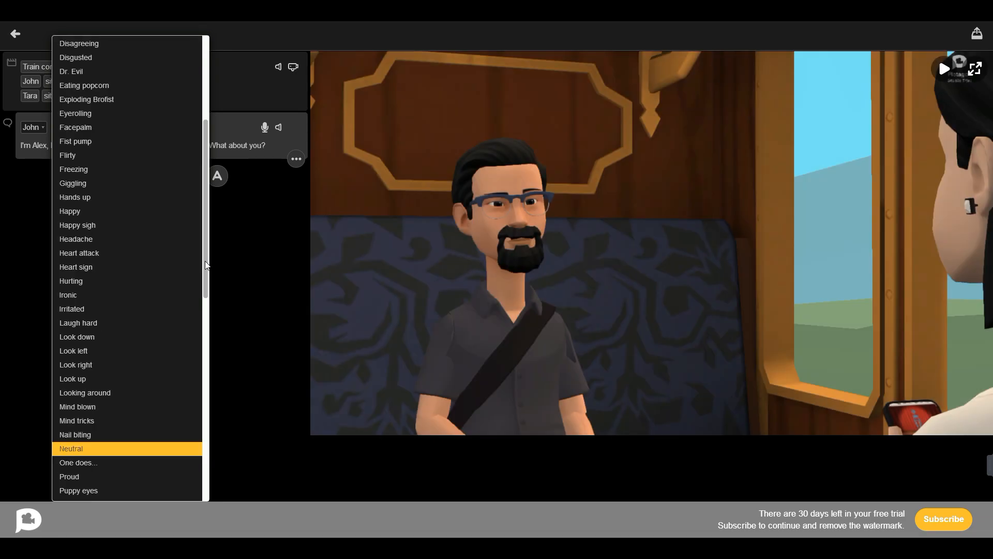
{"action": "left_click", "coordinate": [89, 212]}
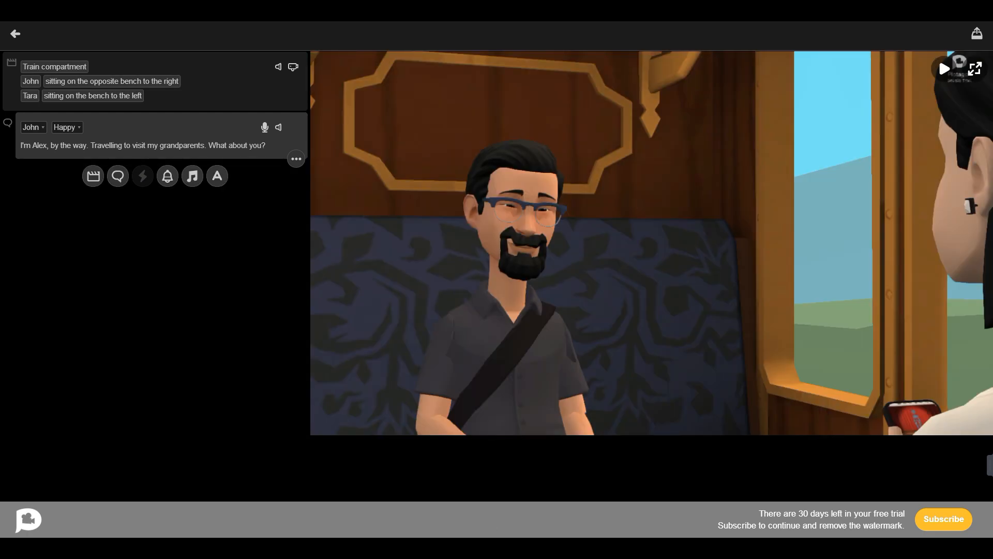
Step: Add a Happy dialogue line for Tara with the ChatGPT reply from "Nice to meet you" through "The train ride can be quite relaxing, don't you think?"
{"action": "left_click", "coordinate": [120, 174]}
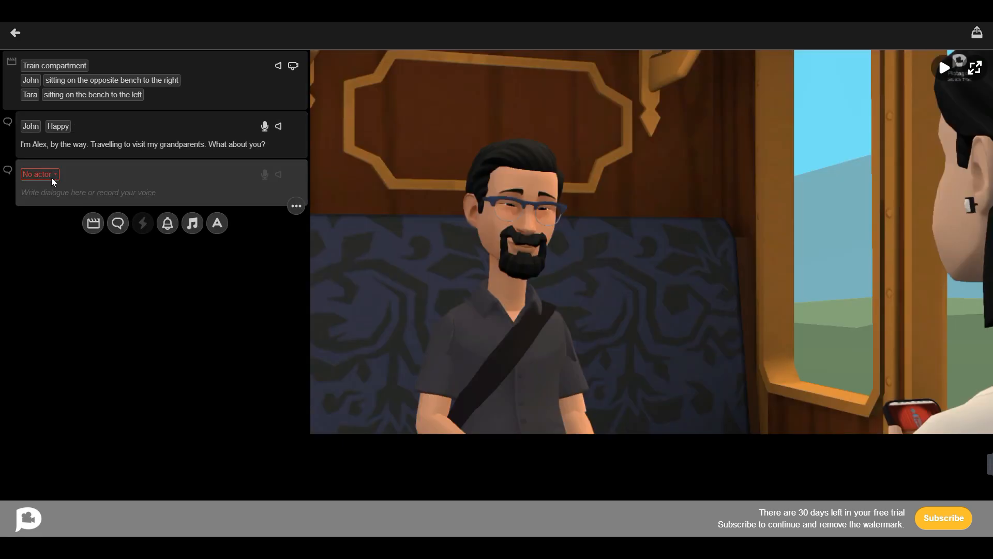
{"action": "left_click", "coordinate": [51, 178]}
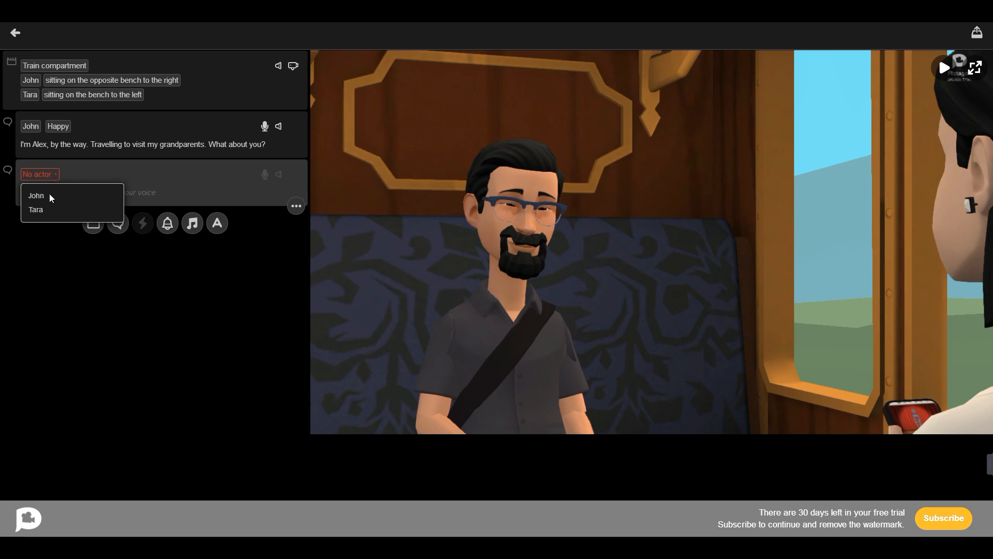
{"action": "left_click", "coordinate": [48, 210]}
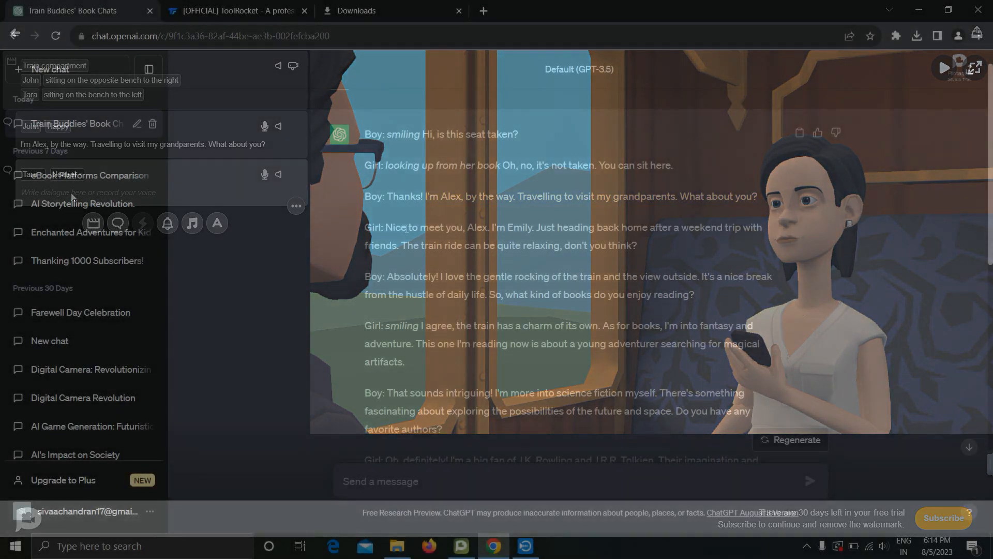
{"action": "left_click_drag", "start_coordinate": [678, 250], "coordinate": [669, 247]}
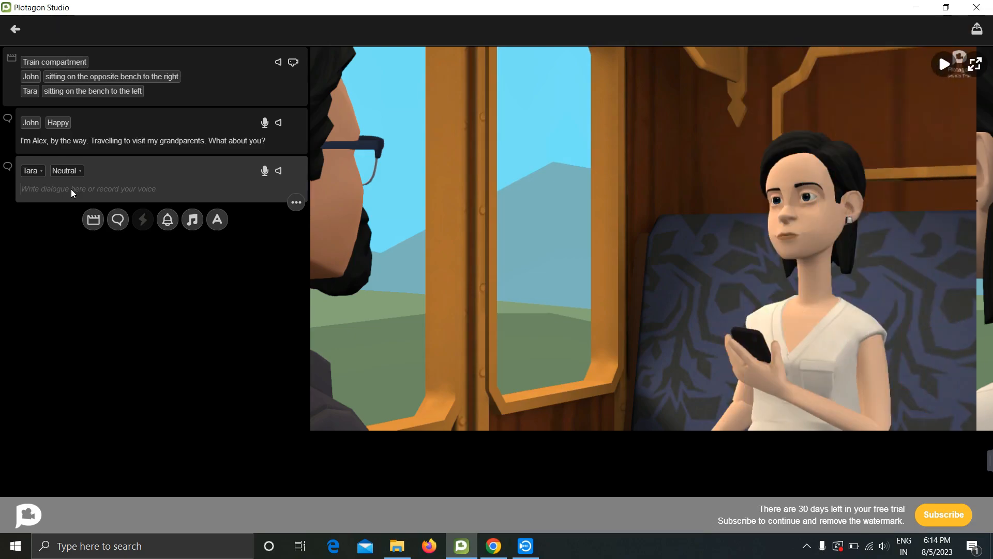
{"action": "type", "text": "Nice to meet you, Alex. I'm Emily. Just heading back home after a weekend trip with friends. The train ride can be quite relaxing, don't you think?"}
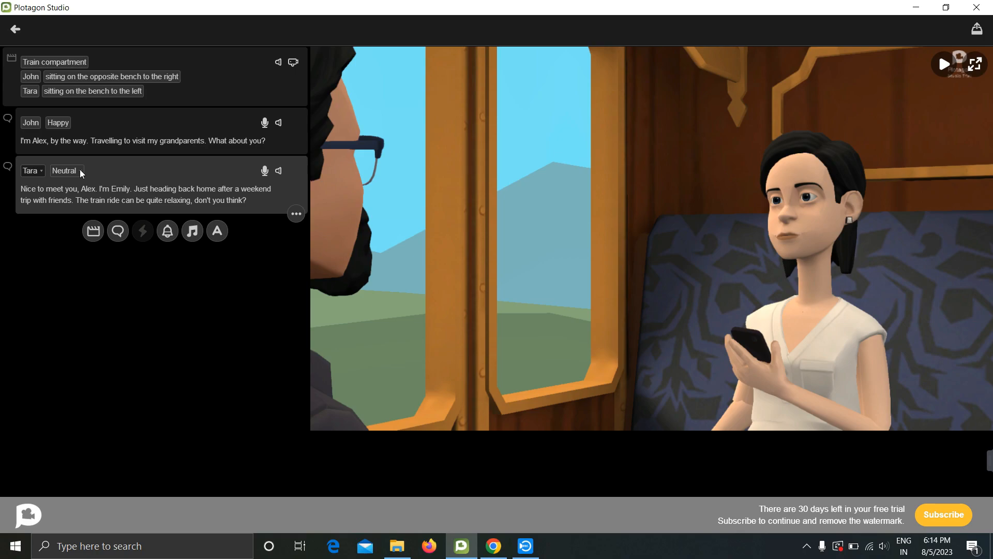
{"action": "left_click", "coordinate": [81, 170]}
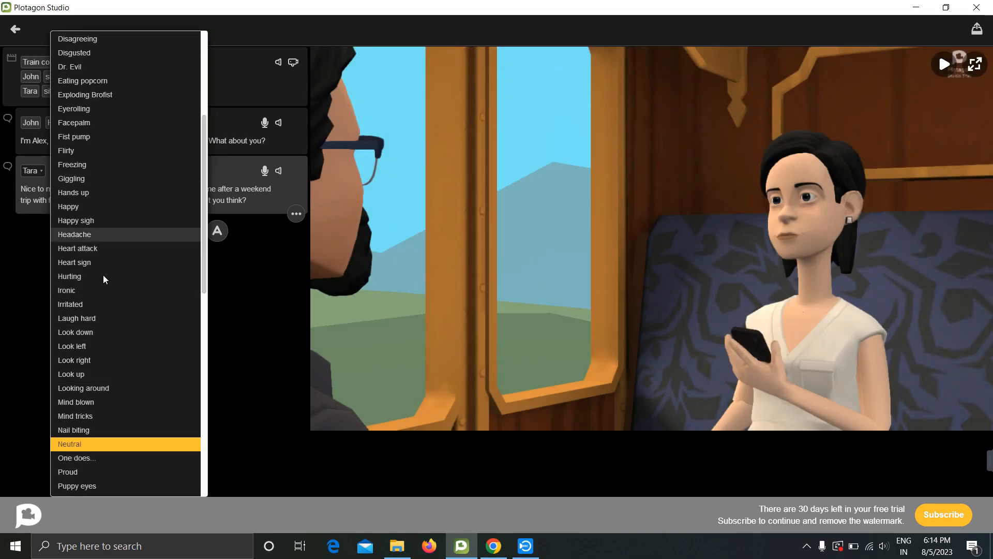
{"action": "left_click", "coordinate": [94, 212]}
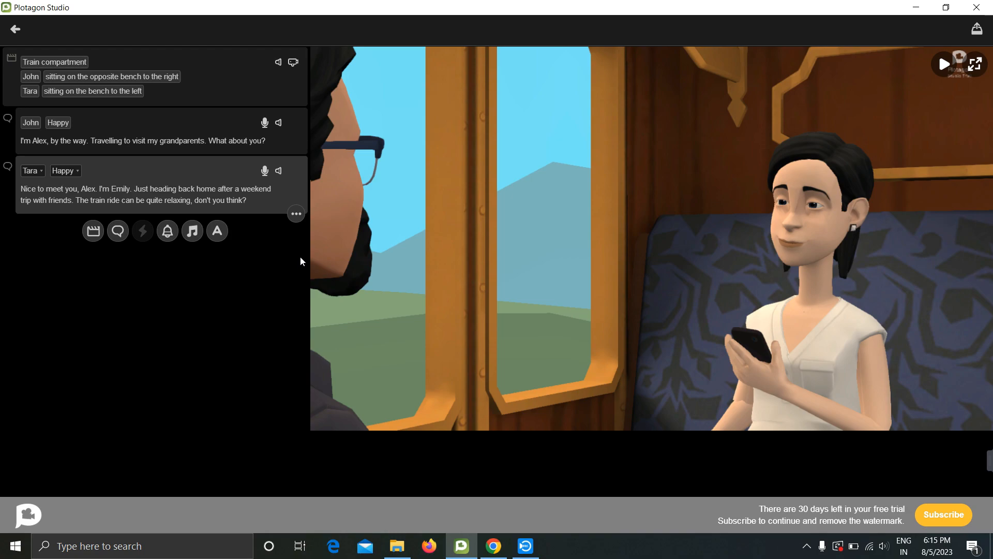
Step: Open the voice recorder for Tara's line, play the voice and accept it
{"action": "left_click", "coordinate": [265, 171]}
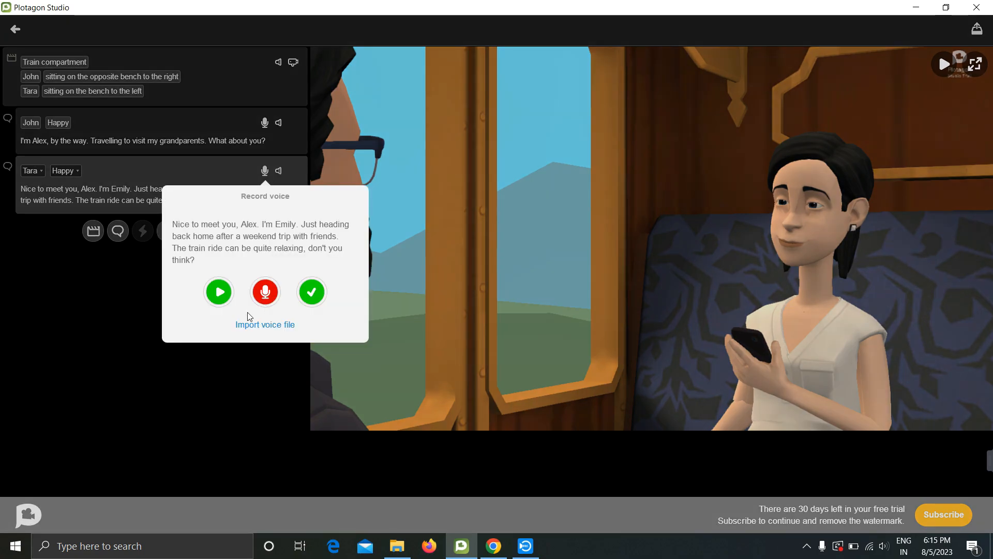
{"action": "left_click", "coordinate": [220, 292]}
{"action": "left_click", "coordinate": [312, 291]}
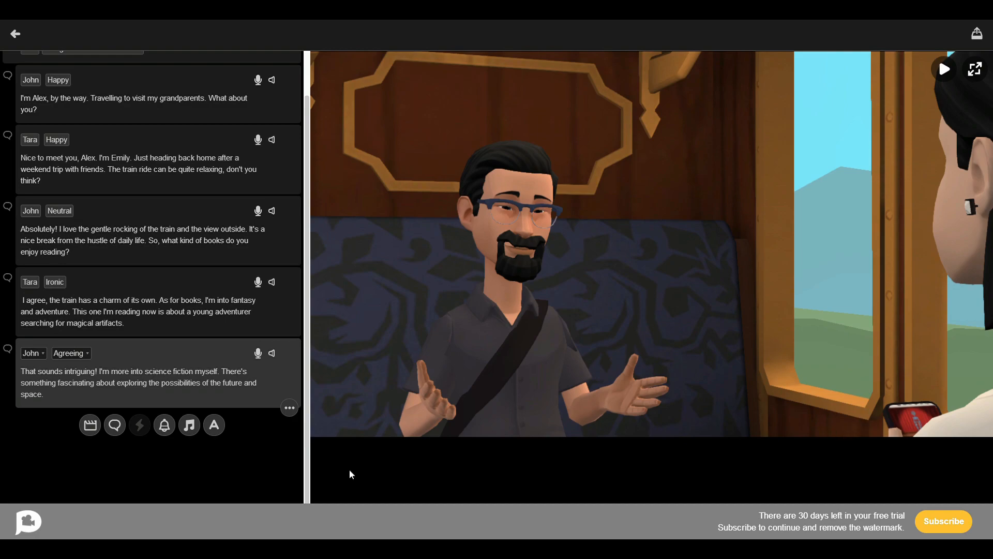
Step: Add a new scene after John's last line, using the Commuter train at platform location
{"action": "left_click", "coordinate": [91, 426]}
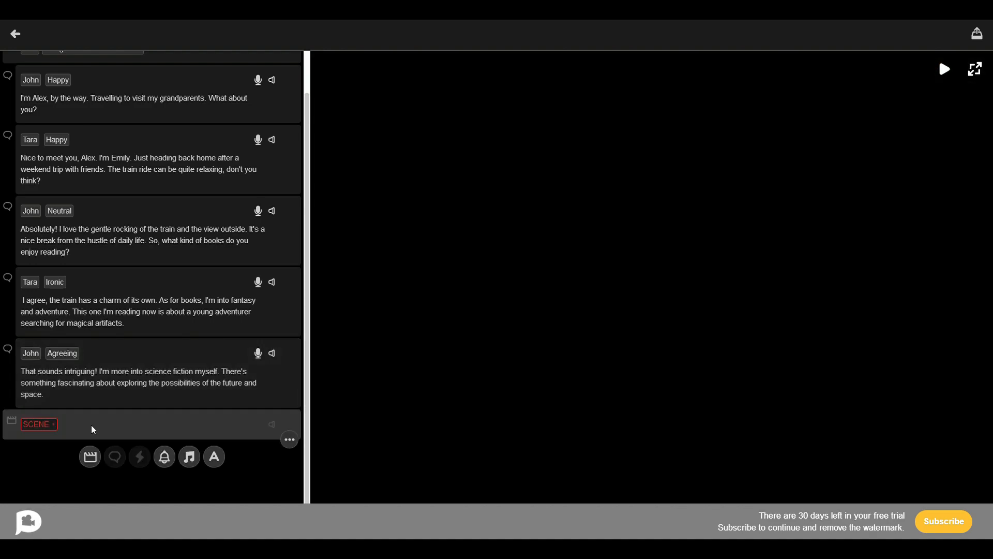
{"action": "left_click", "coordinate": [41, 425]}
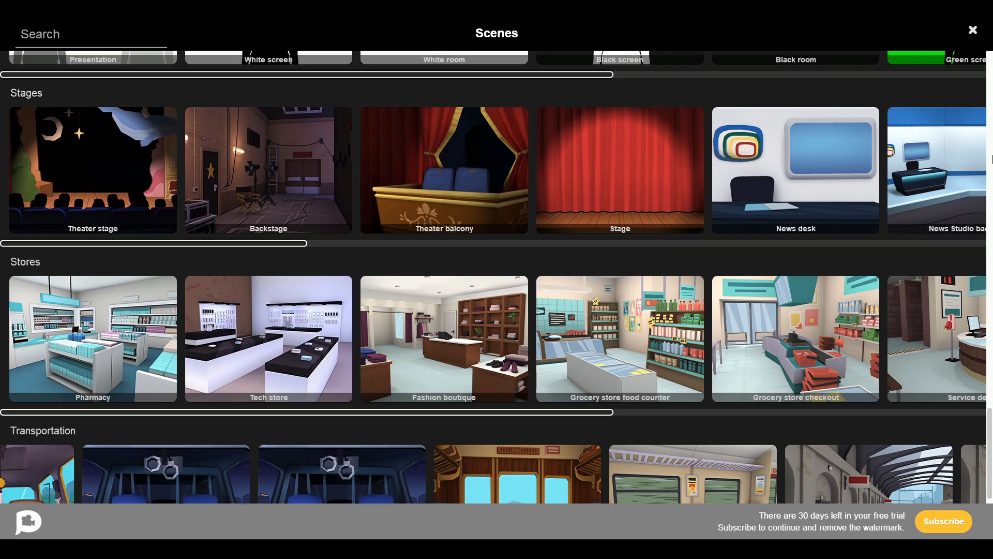
{"action": "scroll", "coordinate": [991, 159], "scroll_direction": "up", "scroll_amount": 20}
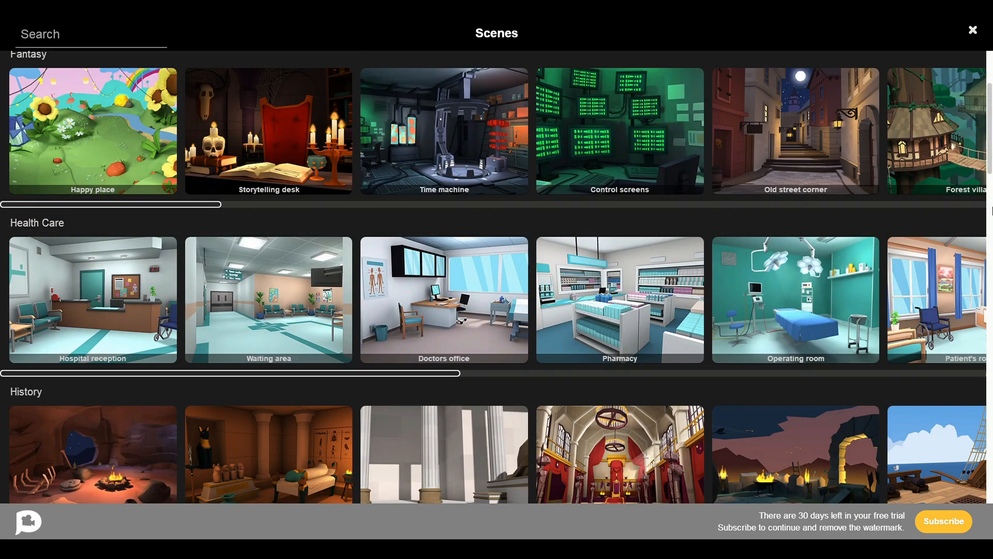
{"action": "scroll", "coordinate": [992, 210], "scroll_direction": "down", "scroll_amount": 8}
{"action": "left_click_drag", "start_coordinate": [991, 222], "coordinate": [991, 278]}
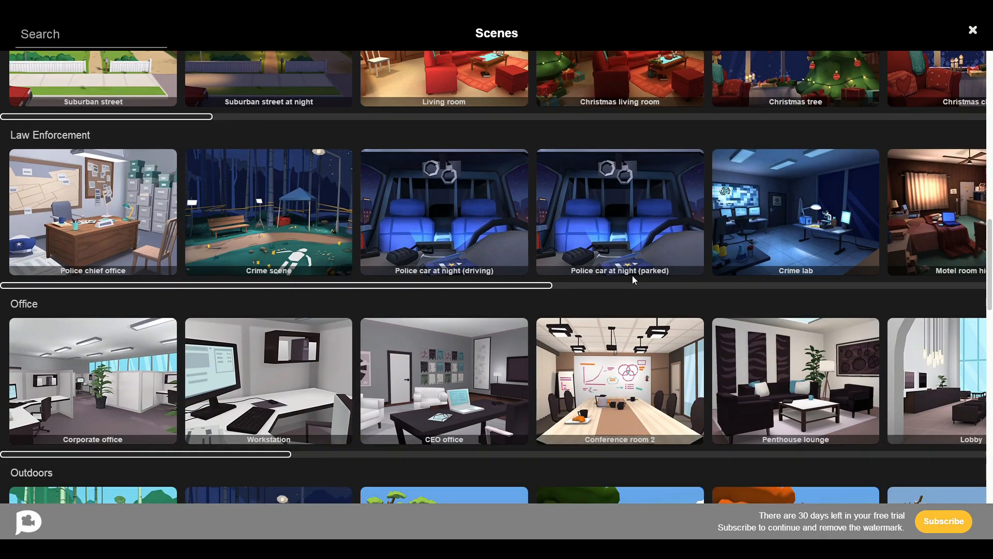
{"action": "scroll", "coordinate": [936, 231], "scroll_direction": "down", "scroll_amount": 8}
{"action": "left_click", "coordinate": [936, 232]}
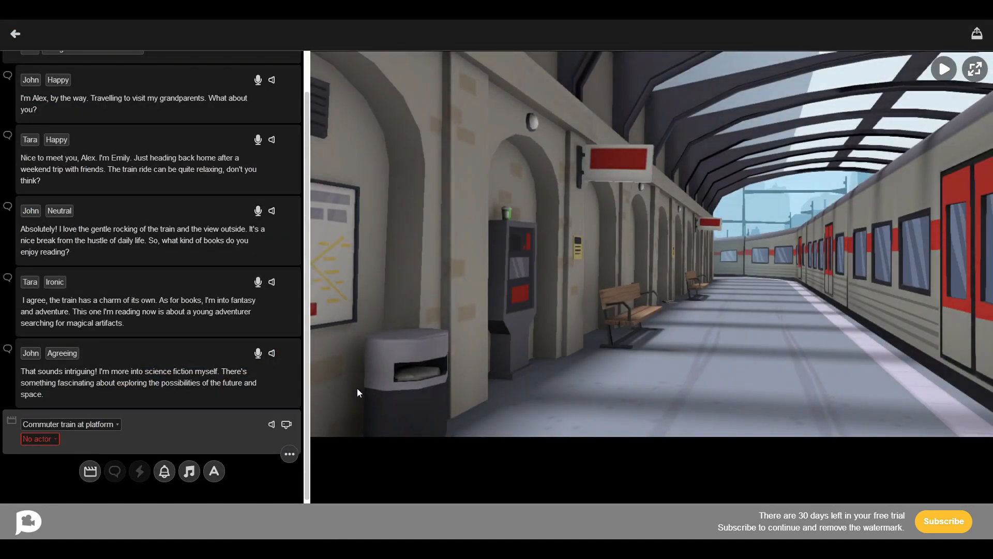
Step: Cast John as the first actor and Tara as the second actor in the Commuter train at platform scene
{"action": "left_click", "coordinate": [39, 439]}
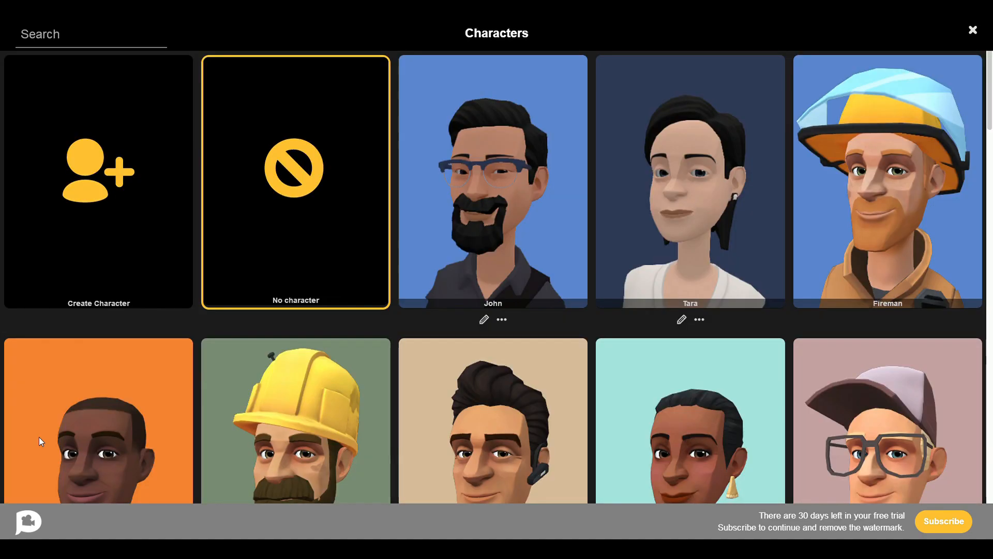
{"action": "left_click", "coordinate": [492, 159]}
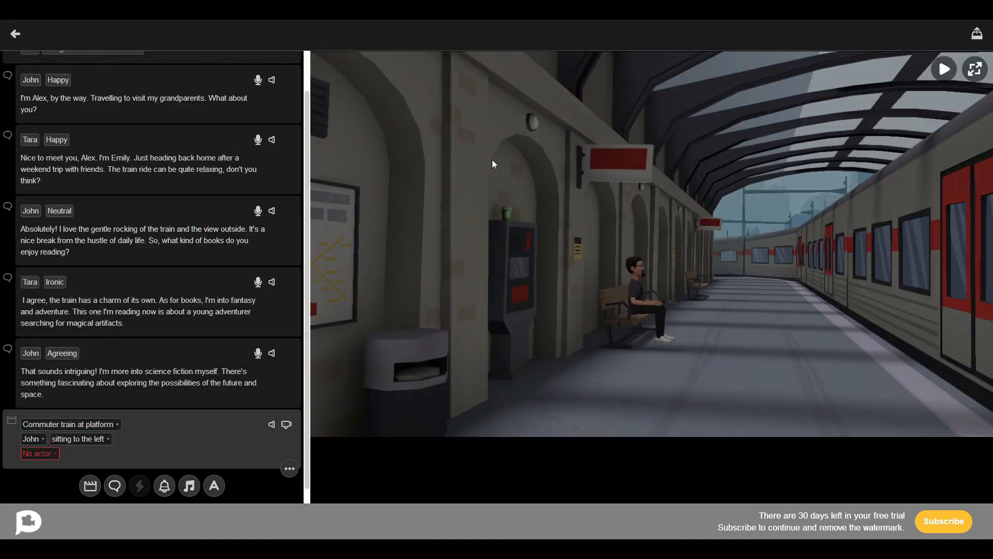
{"action": "left_click", "coordinate": [36, 458]}
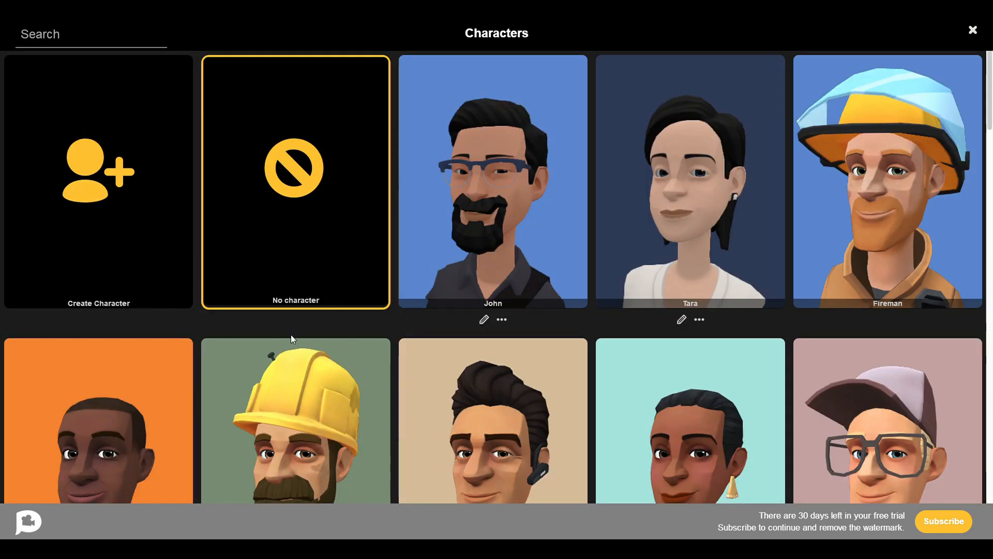
{"action": "left_click", "coordinate": [630, 260]}
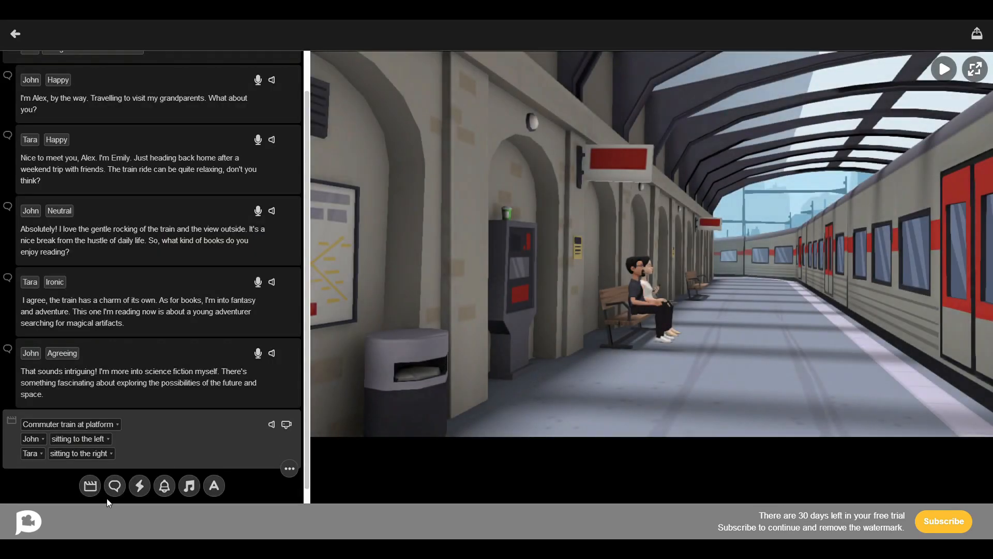
Step: Try John at the machine, and position him at Platform (right) with Tara at Platform (left)
{"action": "left_click", "coordinate": [84, 440]}
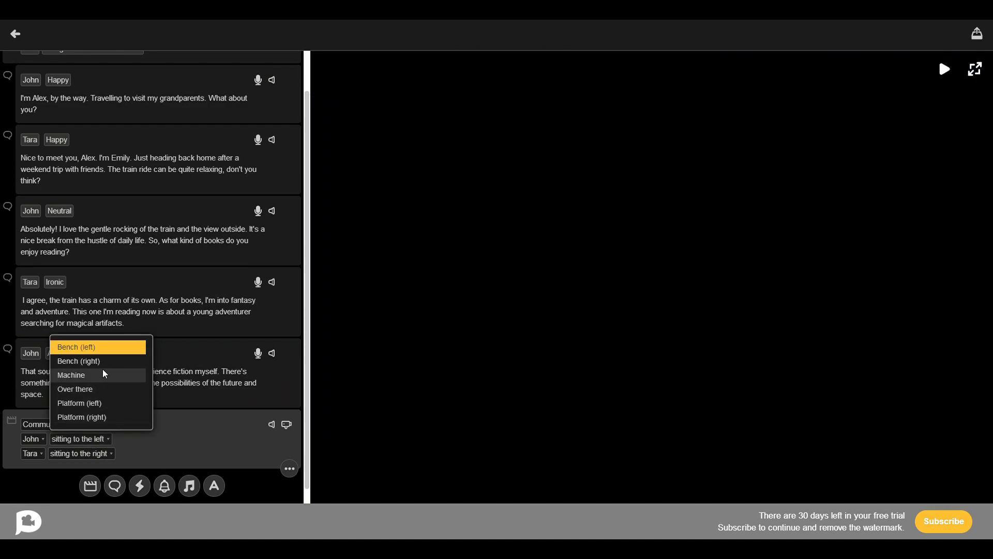
{"action": "left_click", "coordinate": [103, 370]}
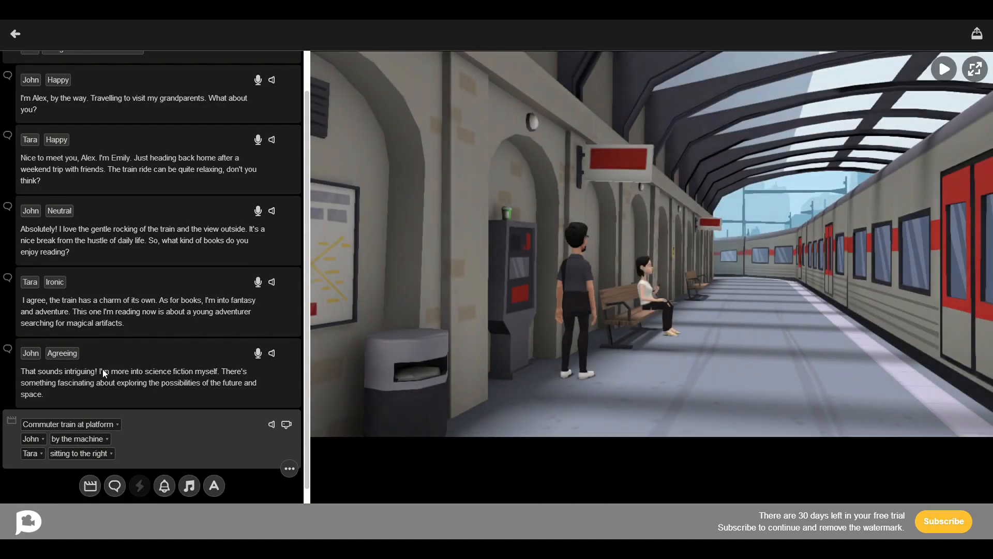
{"action": "left_click", "coordinate": [95, 437]}
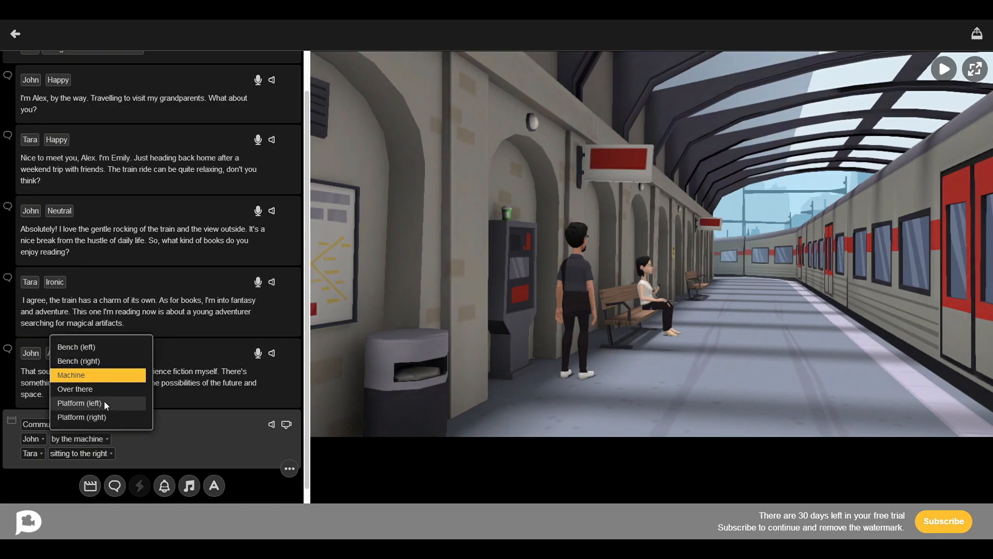
{"action": "left_click", "coordinate": [104, 402]}
{"action": "left_click", "coordinate": [83, 438]}
{"action": "left_click", "coordinate": [83, 389]}
{"action": "left_click", "coordinate": [72, 438]}
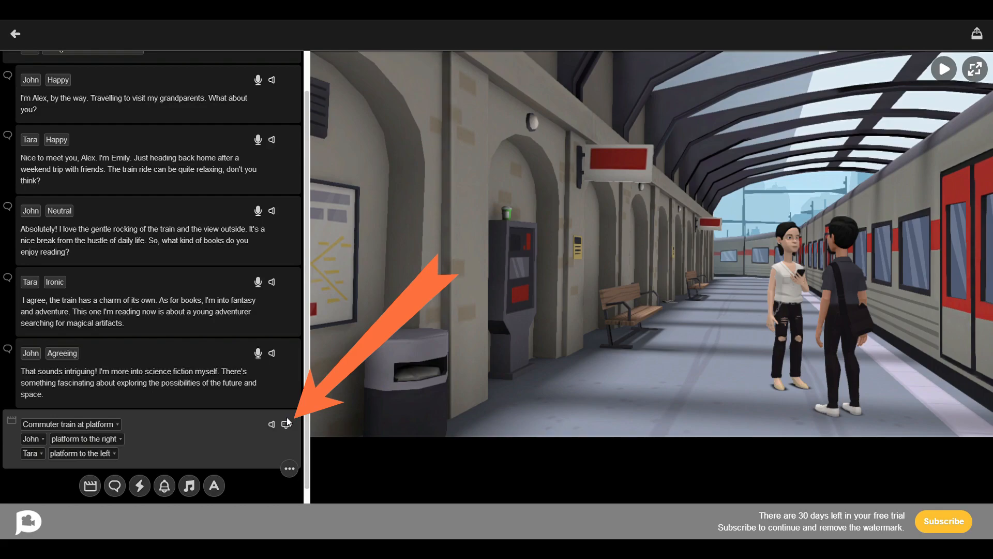
Step: Enable the Commuter train at platform scene's camera, try moving right, and set it to moving forward from Machine looking at Platform (left)
{"action": "left_click", "coordinate": [287, 424]}
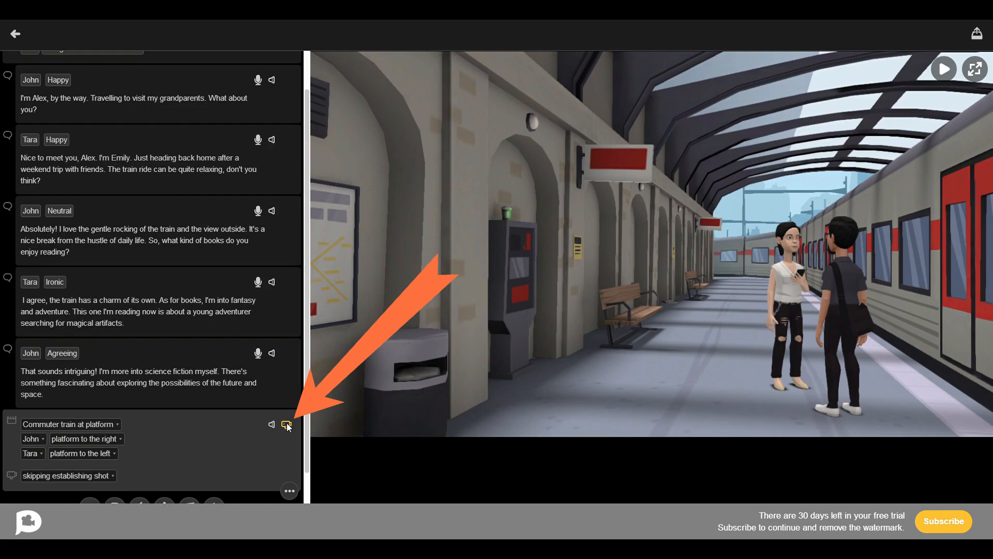
{"action": "left_click", "coordinate": [112, 474]}
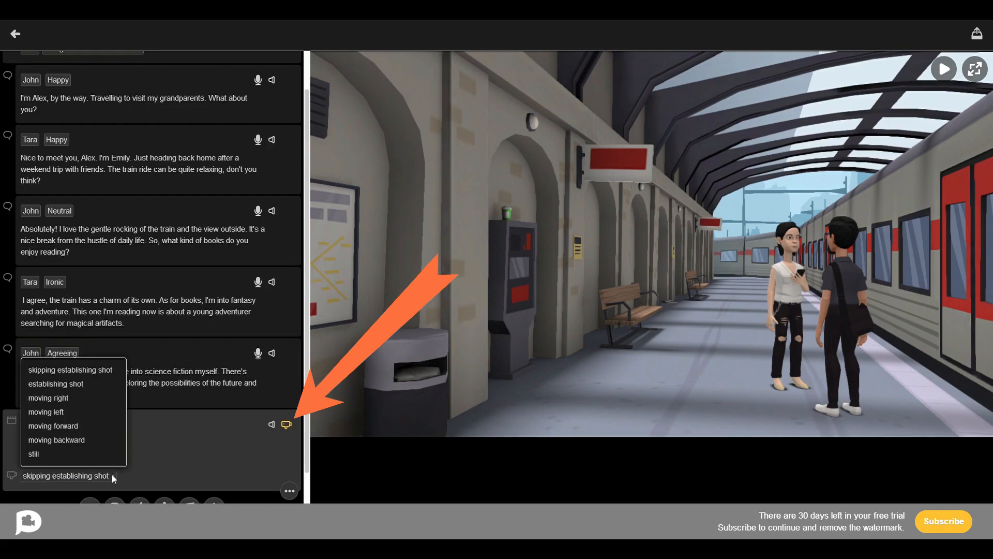
{"action": "left_click", "coordinate": [83, 396]}
{"action": "left_click", "coordinate": [62, 476]}
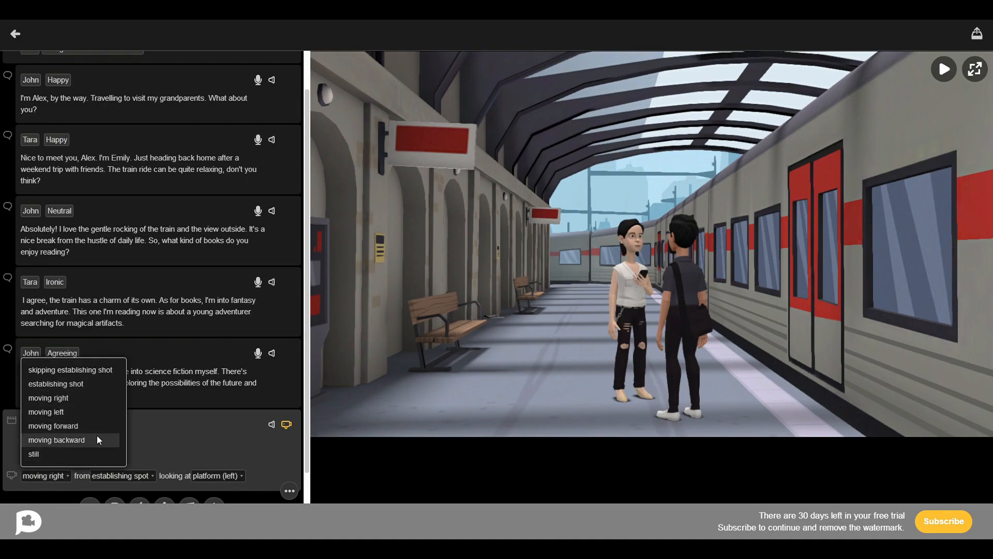
{"action": "left_click", "coordinate": [93, 424]}
{"action": "left_click", "coordinate": [156, 473]}
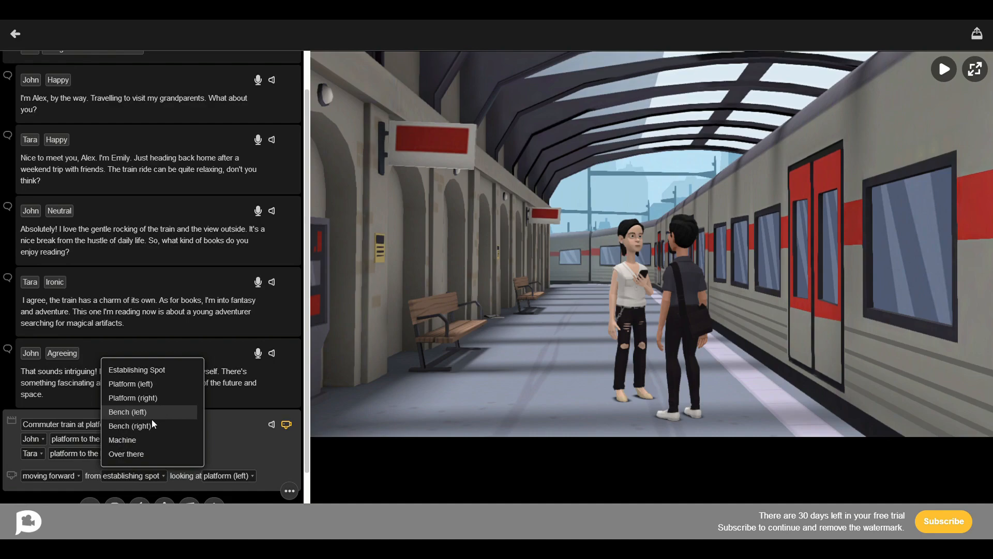
{"action": "left_click", "coordinate": [144, 439]}
{"action": "left_click", "coordinate": [213, 477]}
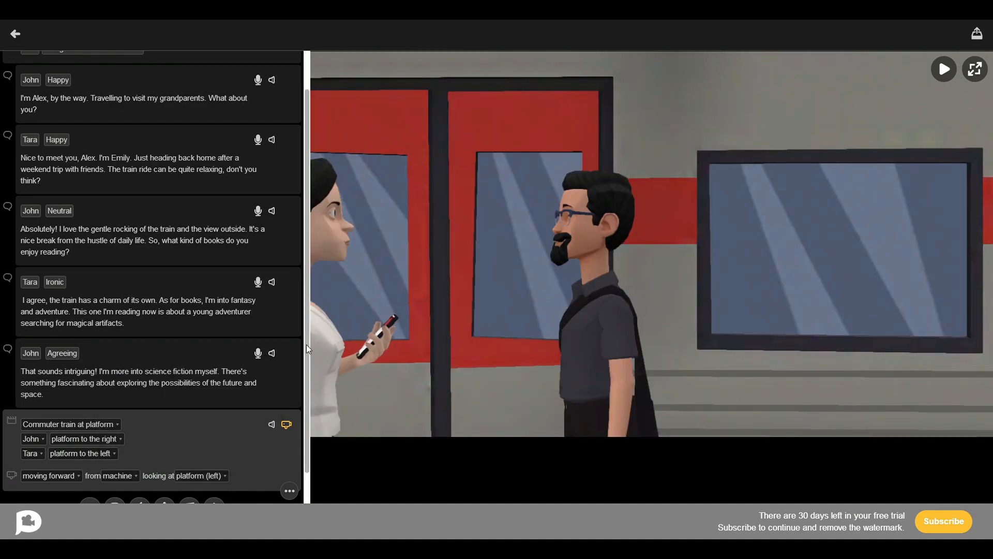
Step: Add a dialogue line for John after the platform scene: "oh! the journey spent well with you. We can meet soon as possible!"
{"action": "scroll", "coordinate": [225, 442], "scroll_direction": "down", "scroll_amount": 2}
{"action": "left_click", "coordinate": [114, 427]}
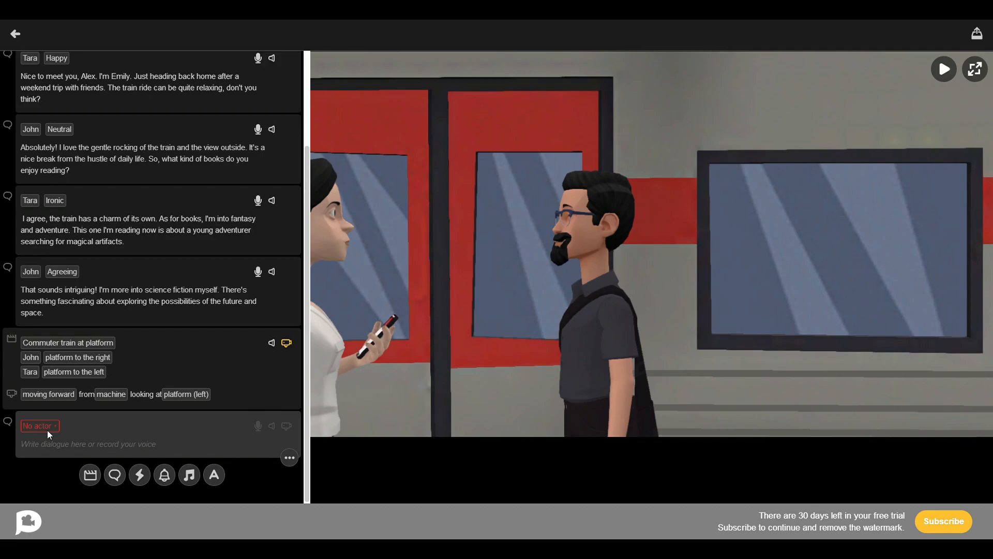
{"action": "left_click", "coordinate": [48, 430]}
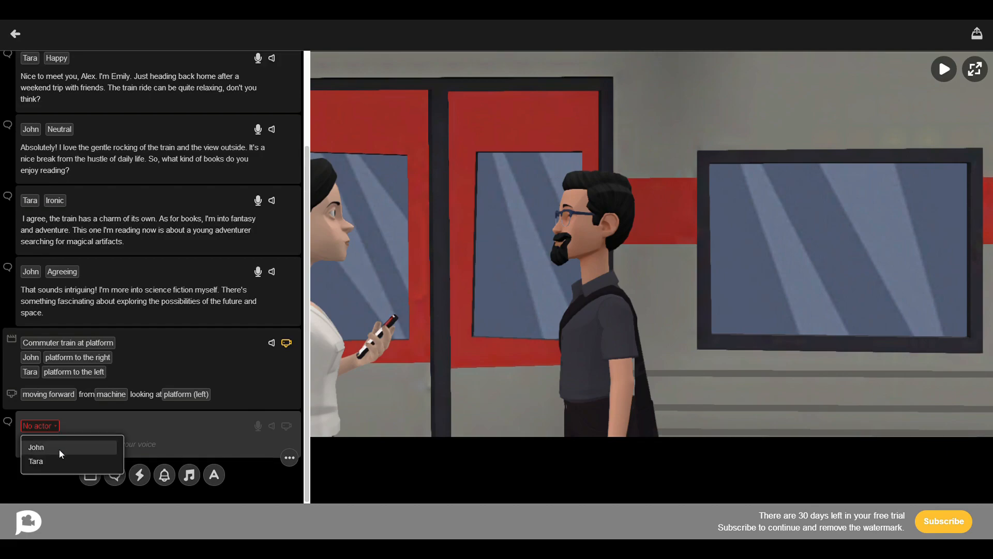
{"action": "left_click", "coordinate": [59, 448]}
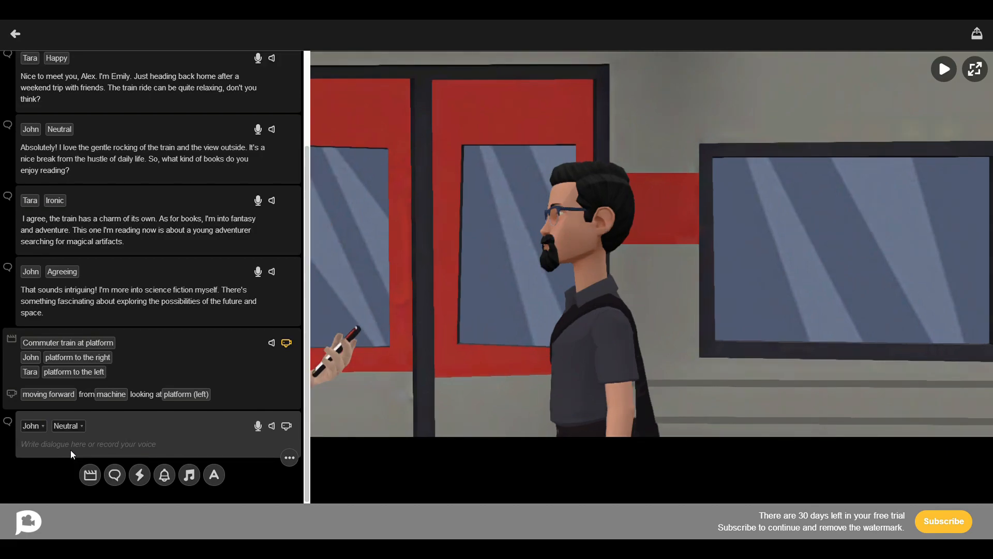
{"action": "left_click", "coordinate": [88, 442]}
{"action": "type", "text": "oh! the jounrney spent well as"}
Step: Give John's new line the Heart sign expression and enable its camera in dialogue mode
{"action": "left_click", "coordinate": [68, 425]}
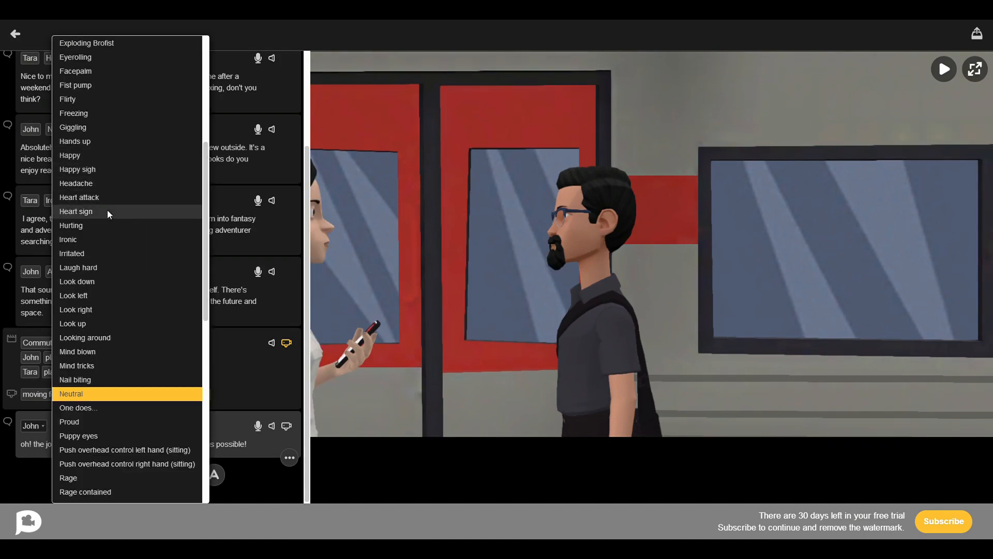
{"action": "left_click", "coordinate": [107, 209]}
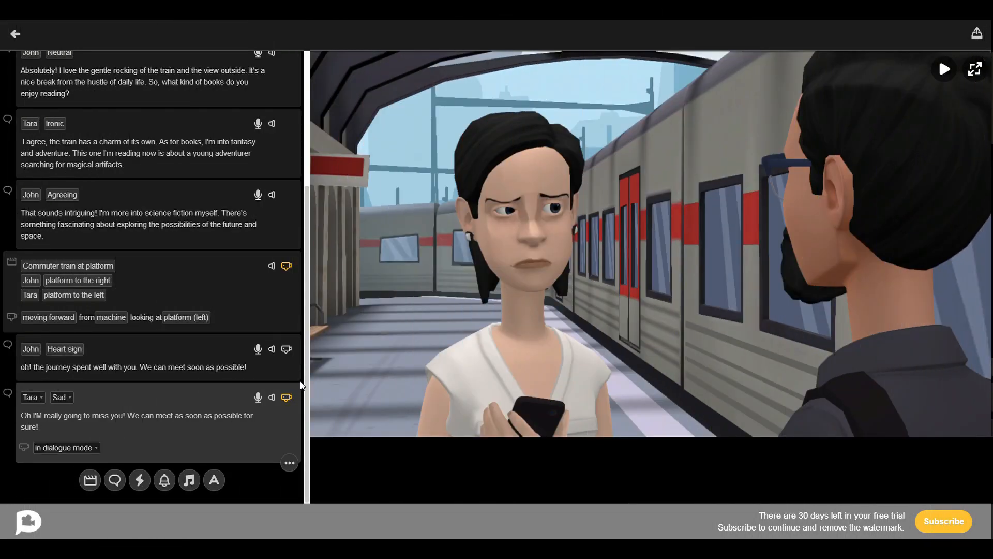
{"action": "left_click", "coordinate": [287, 350]}
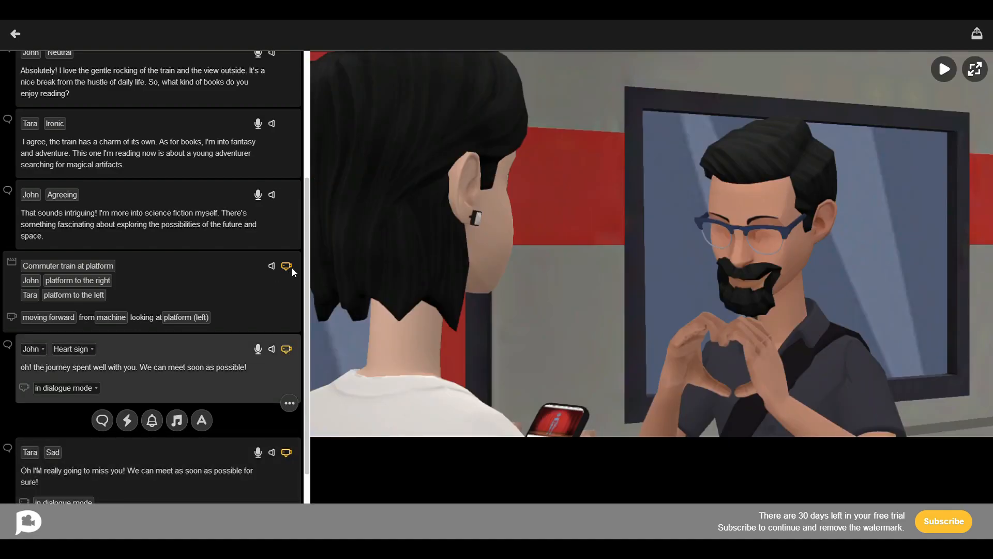
Step: Render the video at 1080p with embedded subtitles, choose the Desktop as the save location, and start editing the file name
{"action": "left_click_drag", "start_coordinate": [306, 262], "coordinate": [311, 148]}
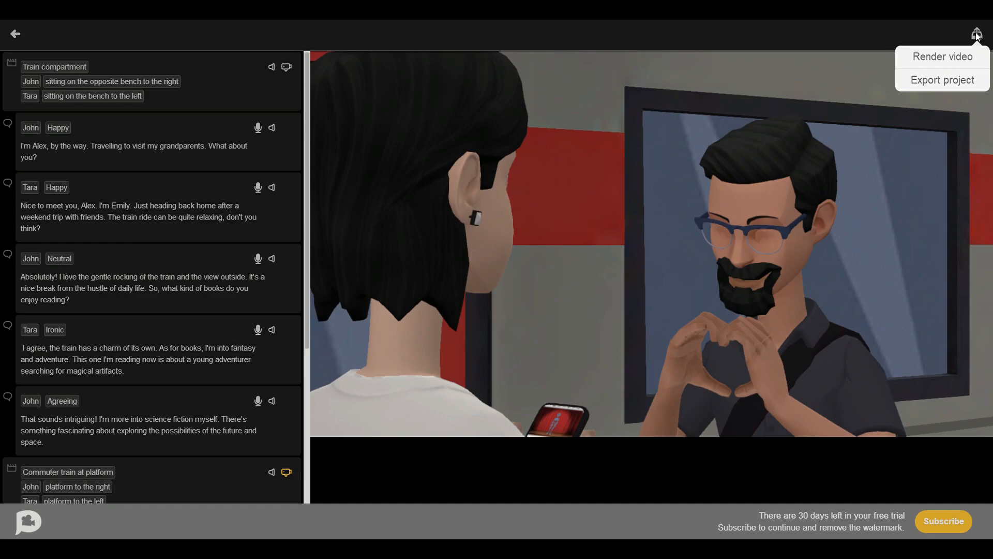
{"action": "left_click", "coordinate": [972, 58]}
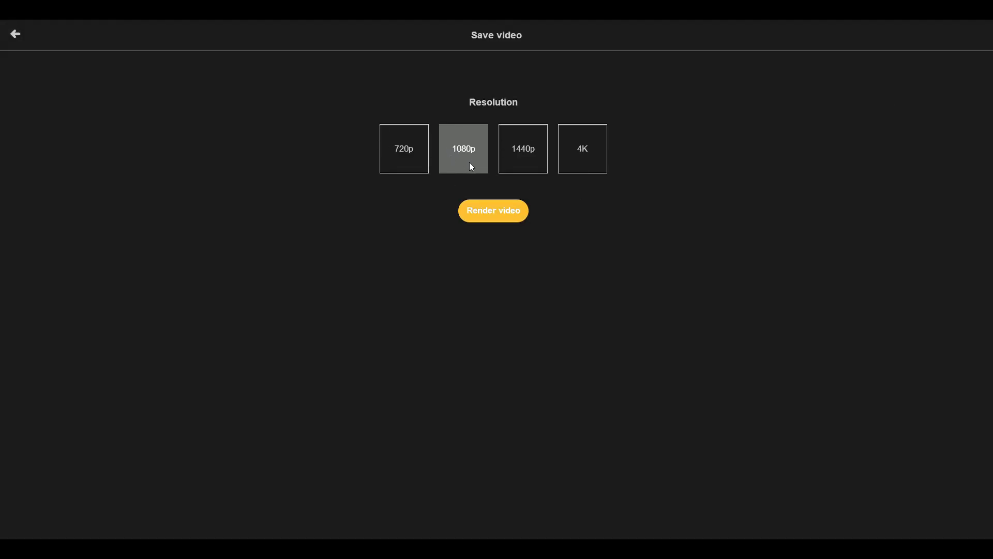
{"action": "mouse_move", "coordinate": [461, 150]}
{"action": "left_click", "coordinate": [511, 211]}
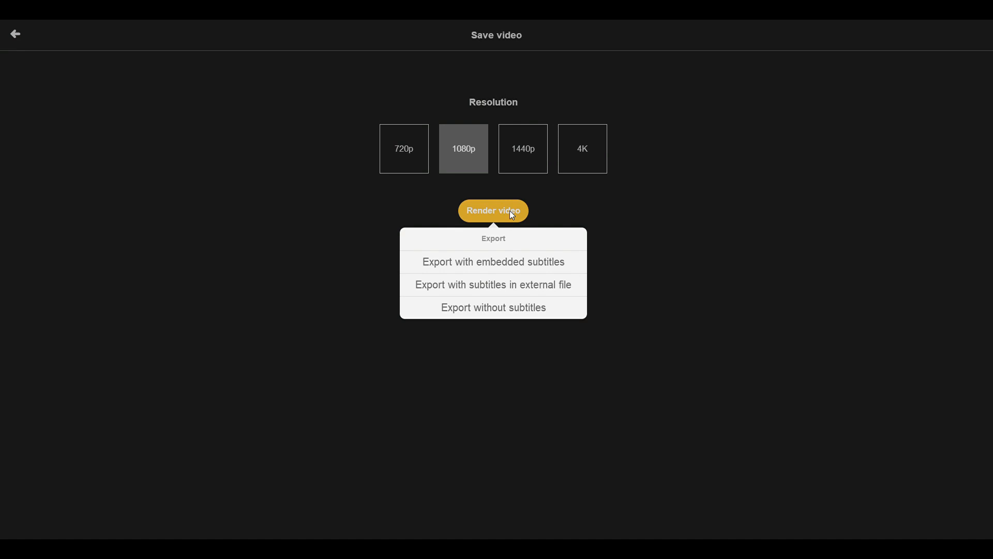
{"action": "left_click", "coordinate": [523, 263]}
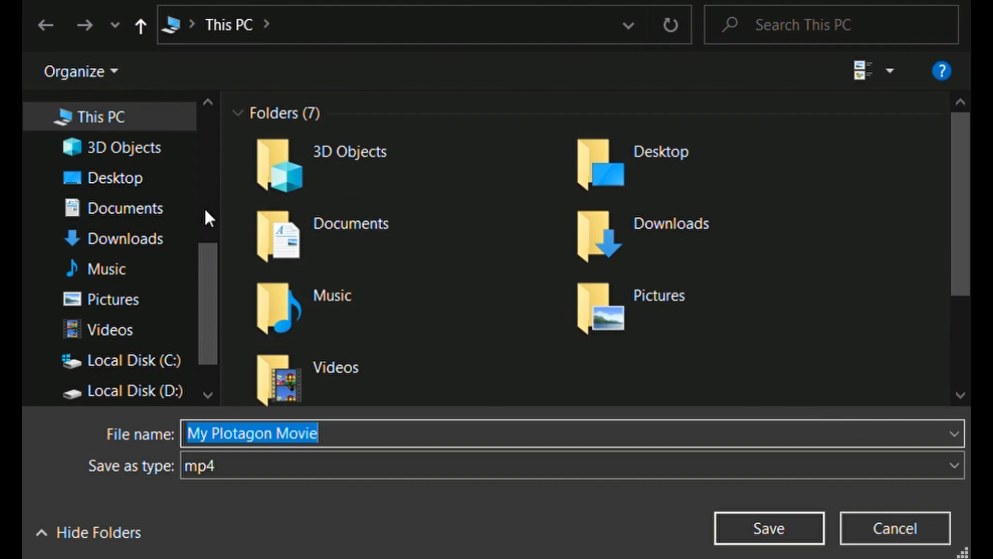
{"action": "left_click", "coordinate": [158, 180]}
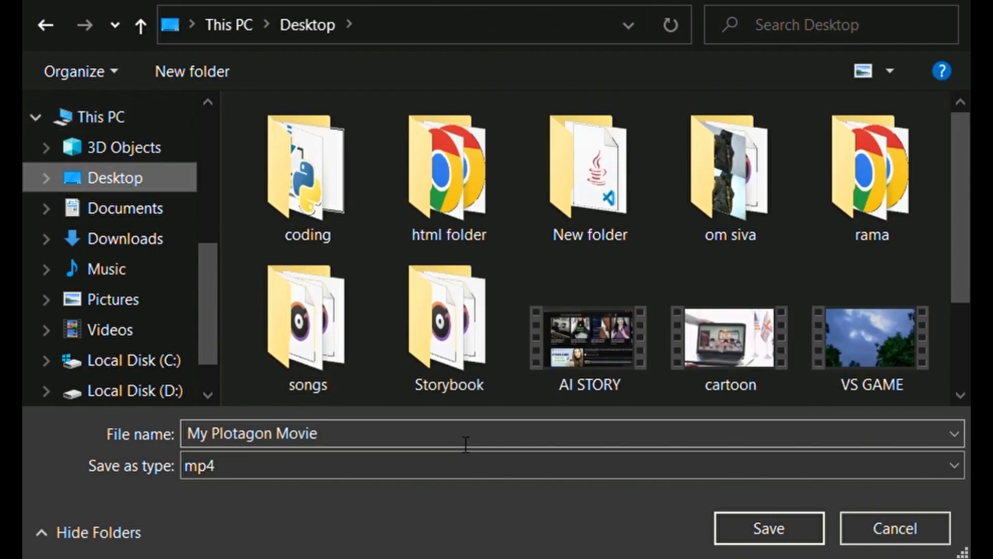
{"action": "left_click", "coordinate": [465, 444]}
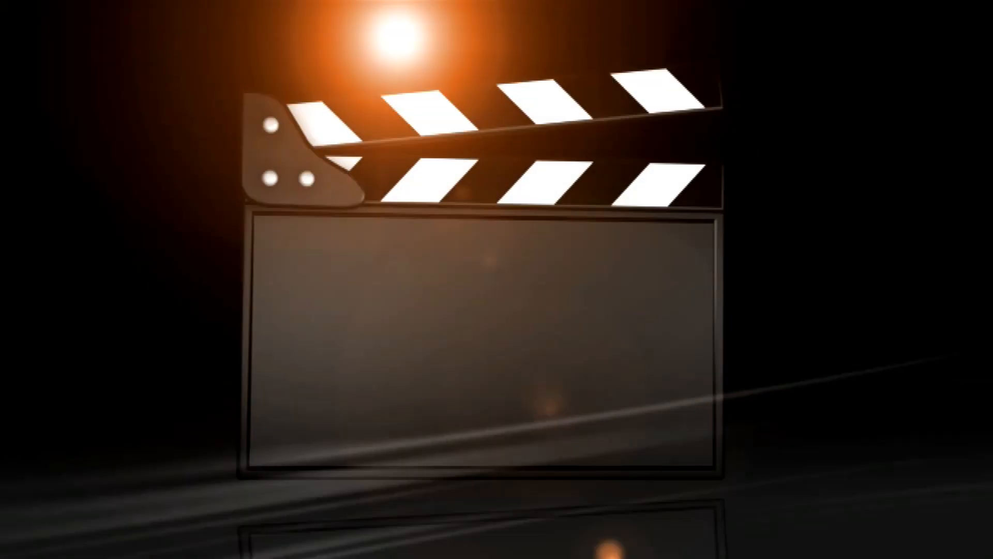